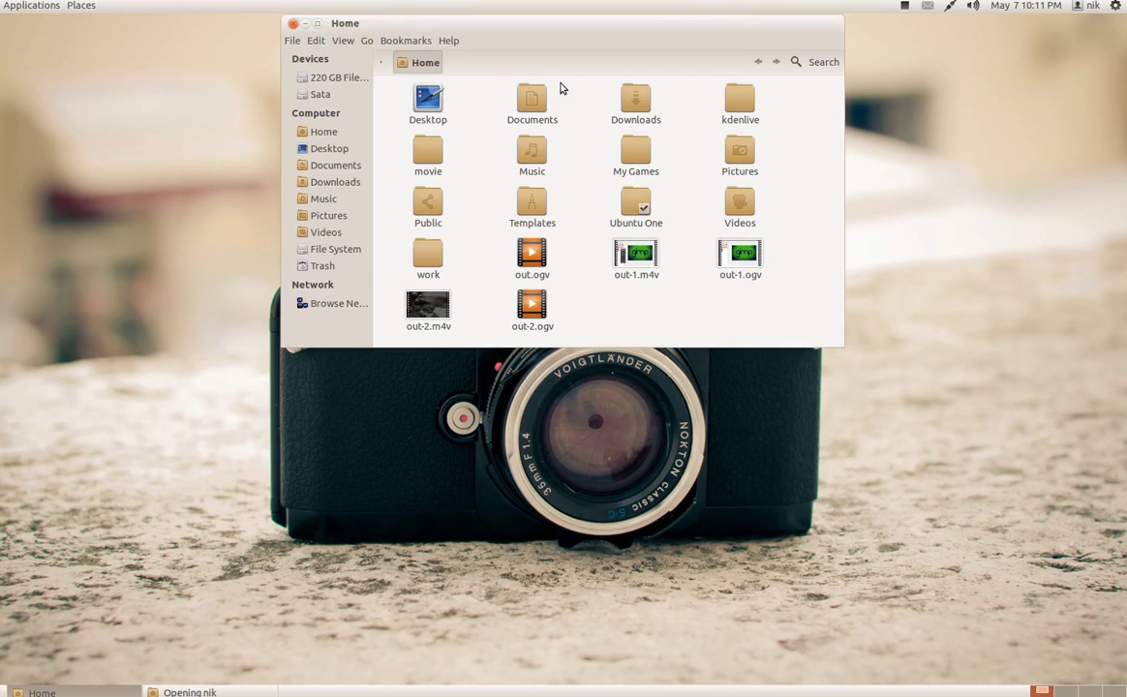
# Step: Move the Home folder window down to the middle of the desktop
pyautogui.moveTo(581, 22); pyautogui.dragTo(579, 193)
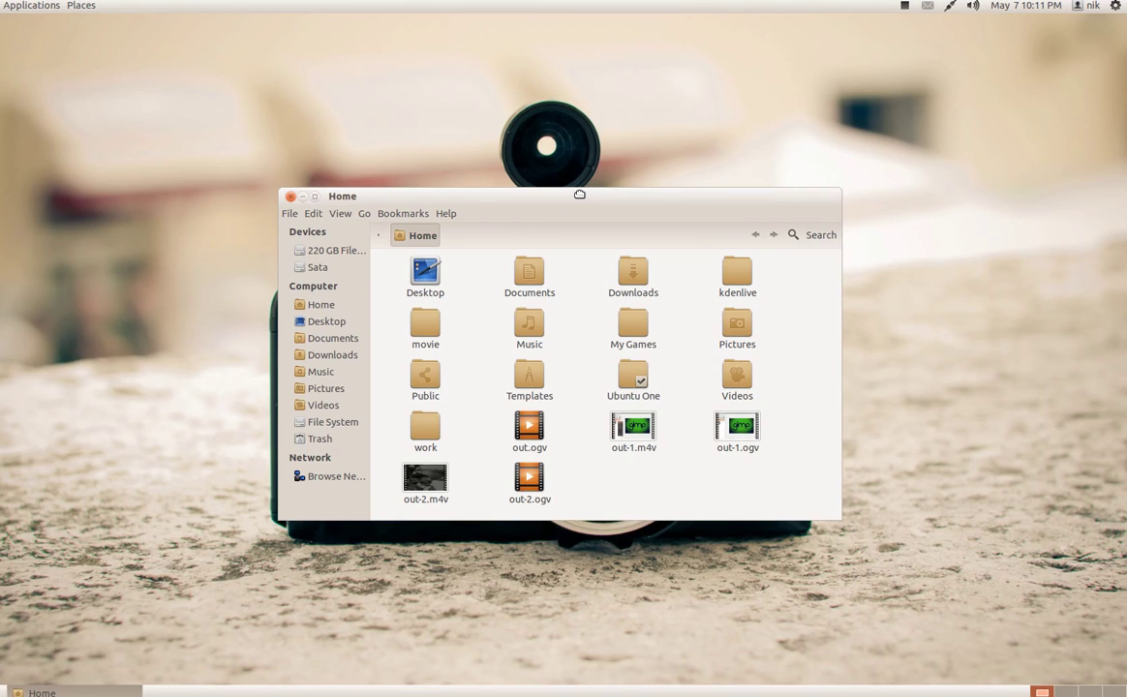
pyautogui.moveTo(579, 195); pyautogui.dragTo(581, 196)
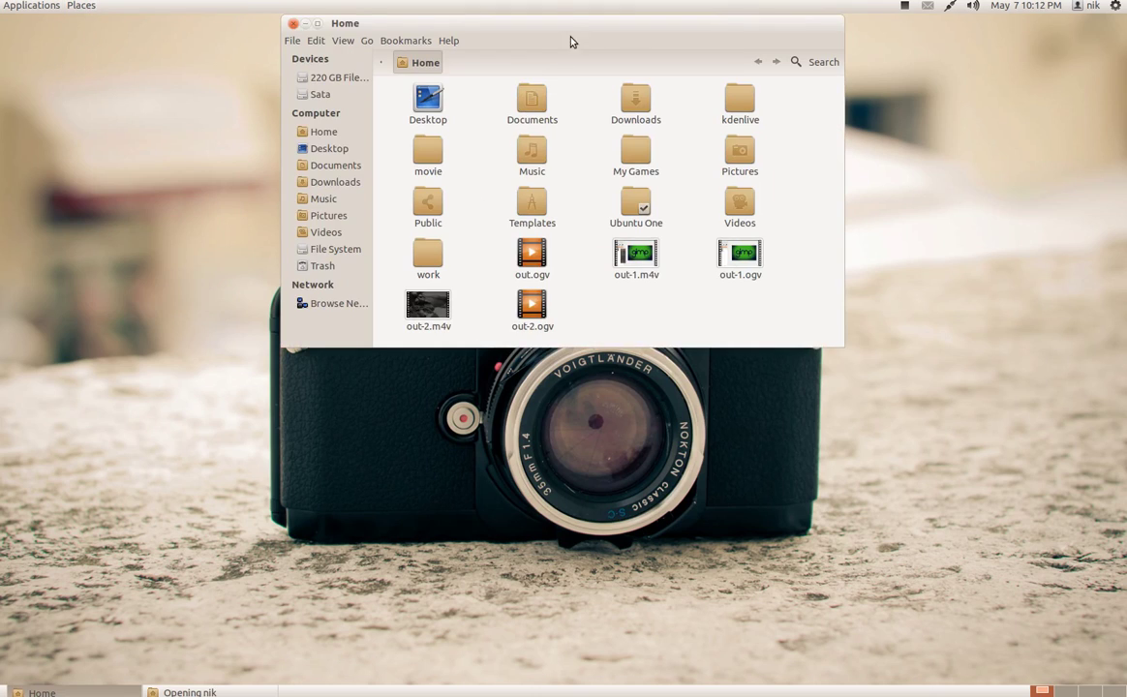
pyautogui.moveTo(571, 41); pyautogui.dragTo(564, 219)
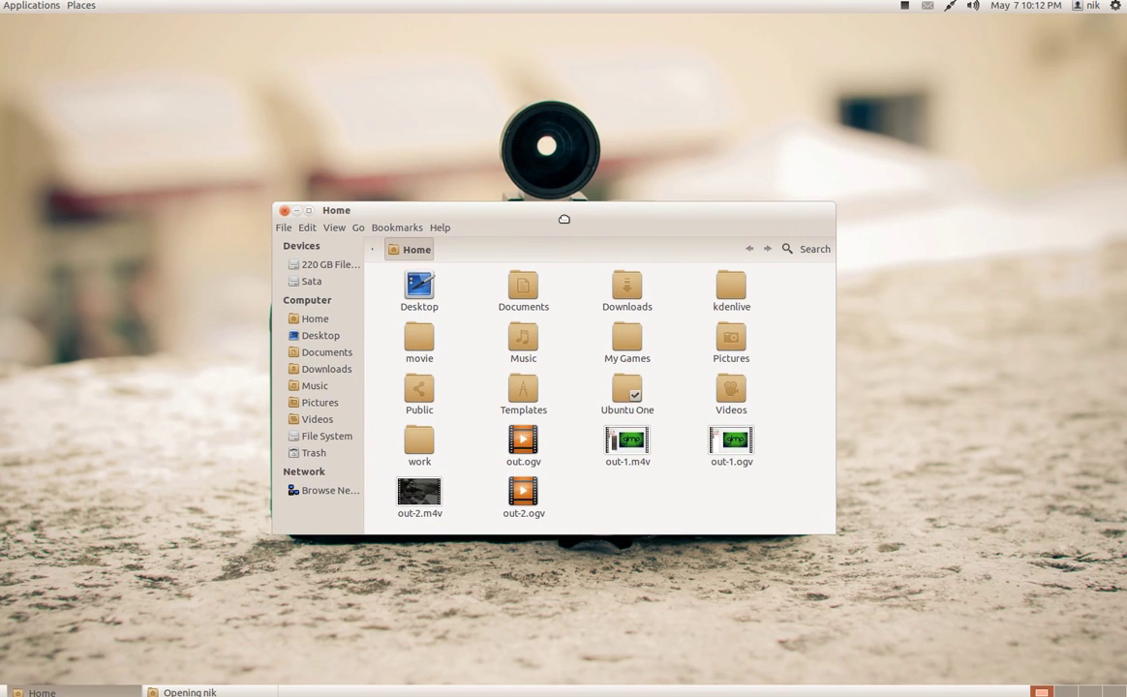
pyautogui.moveTo(564, 219); pyautogui.dragTo(567, 229)
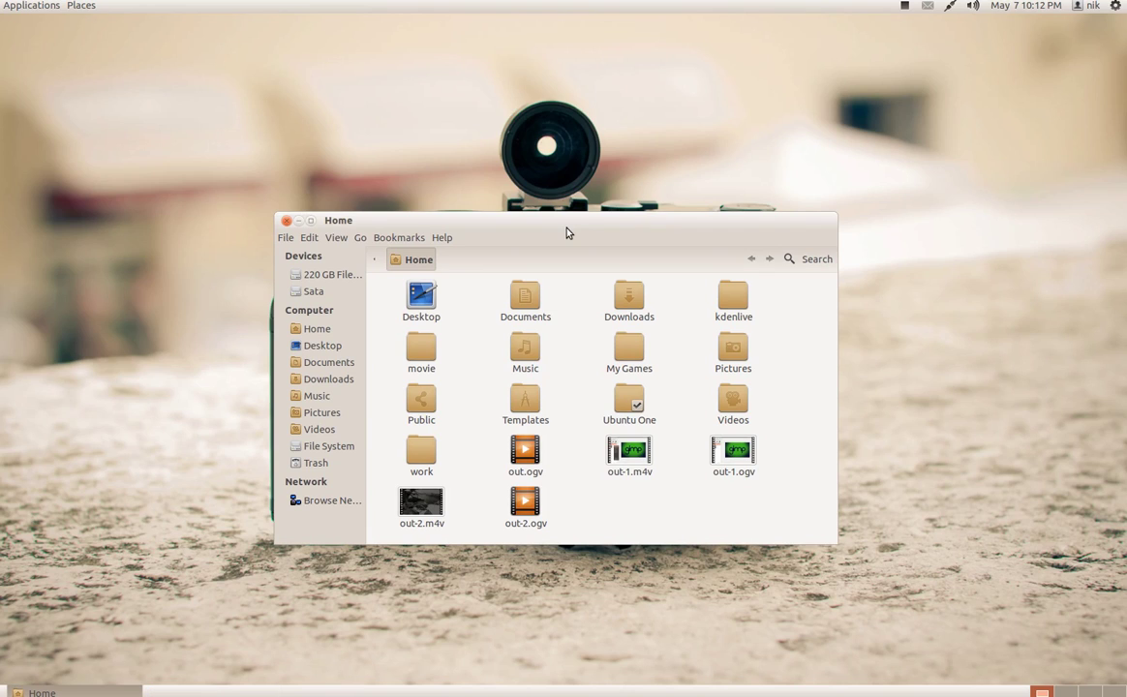
pyautogui.moveTo(567, 229); pyautogui.dragTo(568, 200)
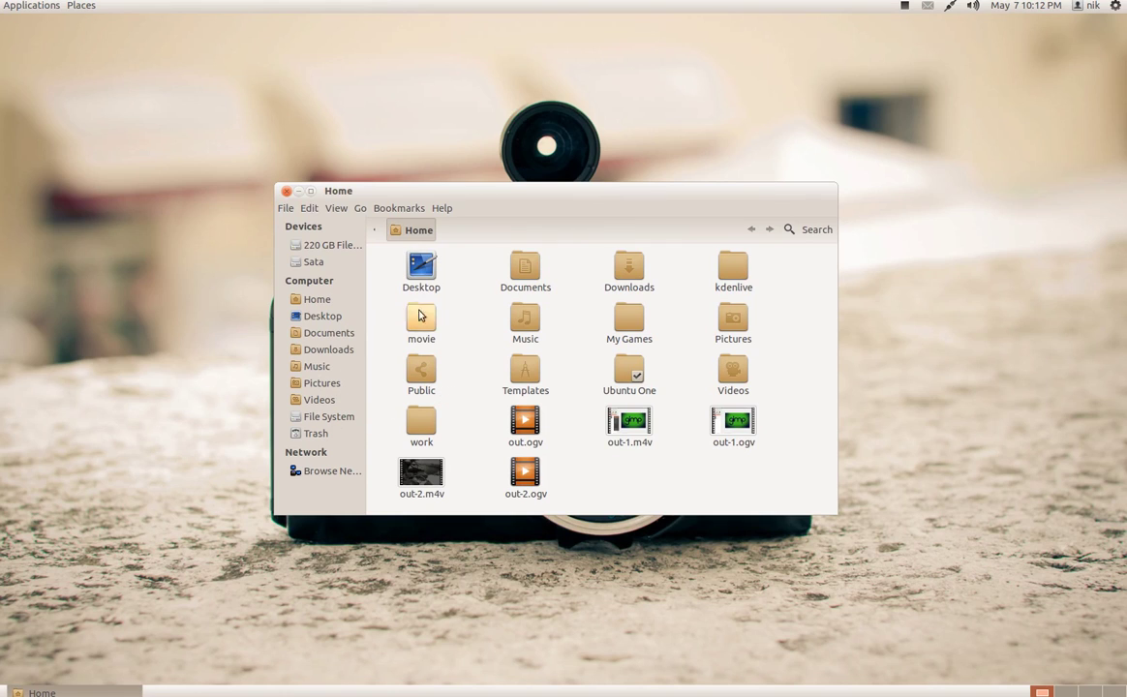
# Step: Maximize the Home folder window and restore its size before closing it
pyautogui.click(310, 191)
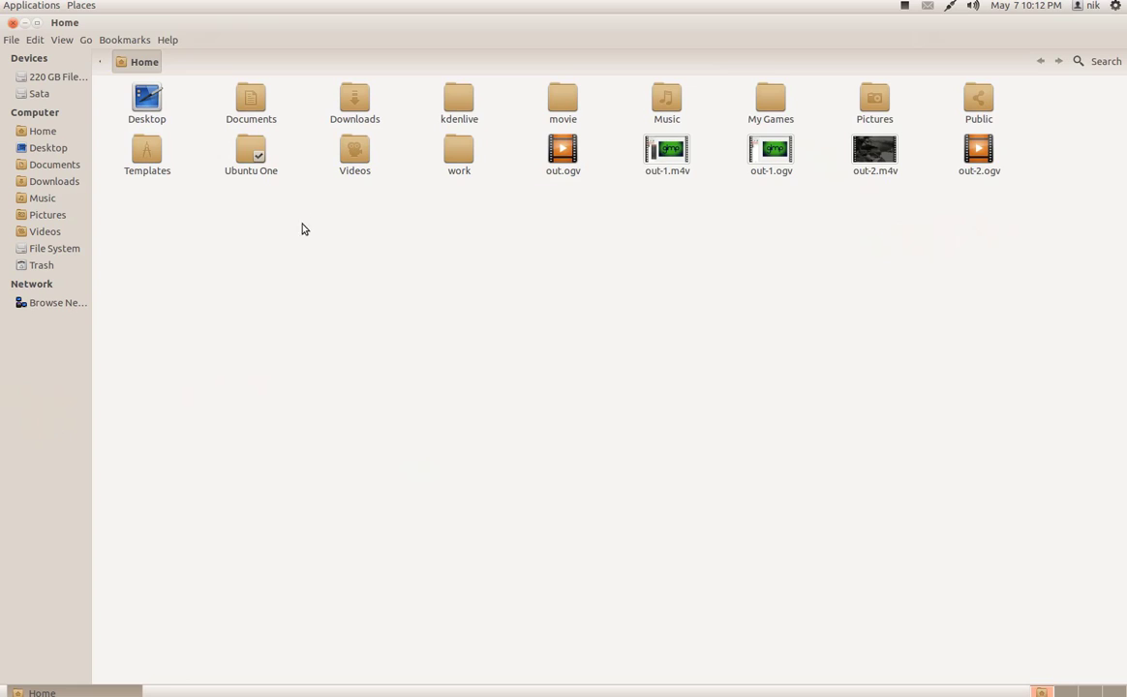
pyautogui.click(40, 22)
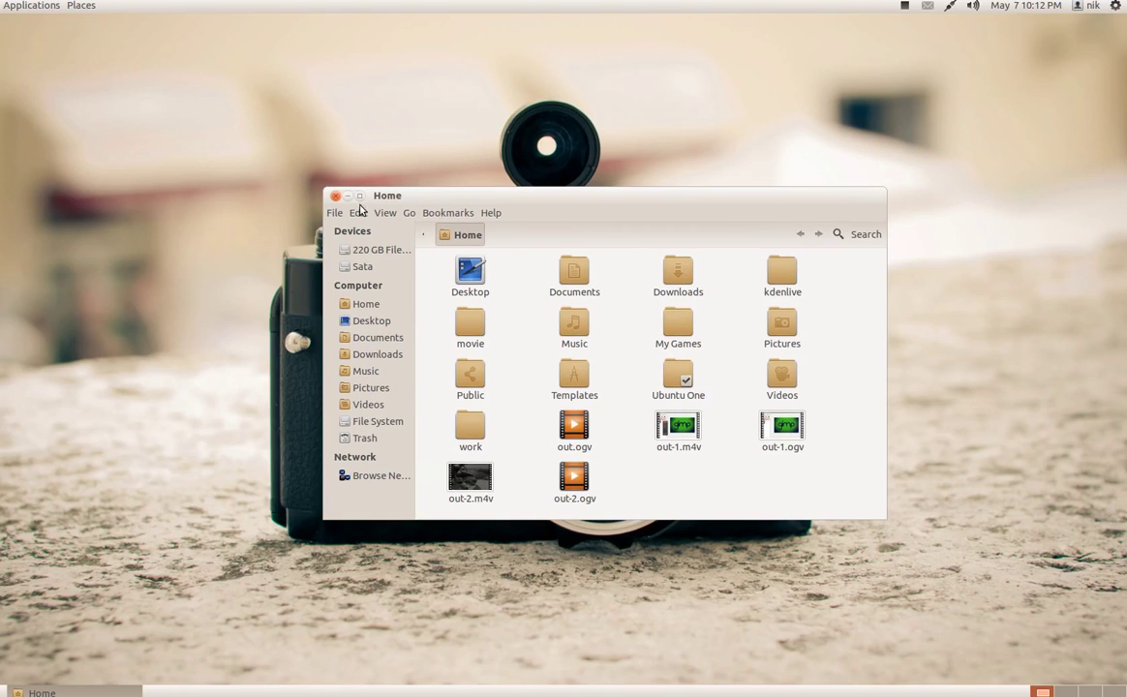
pyautogui.click(327, 192)
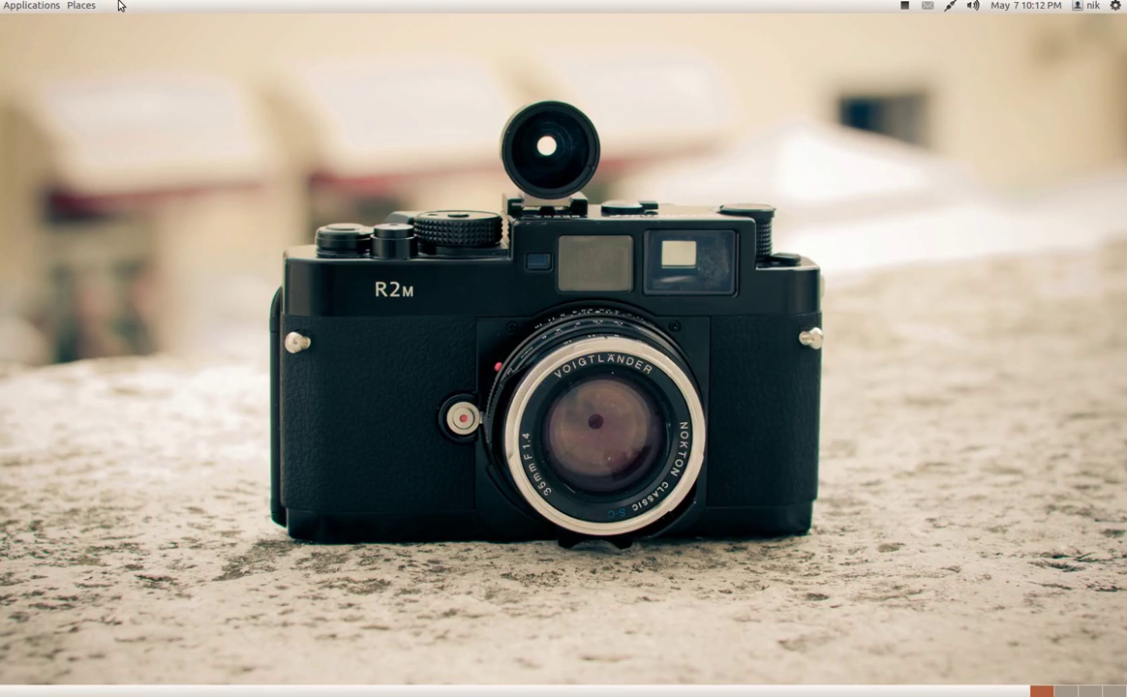
pyautogui.click(43, 5)
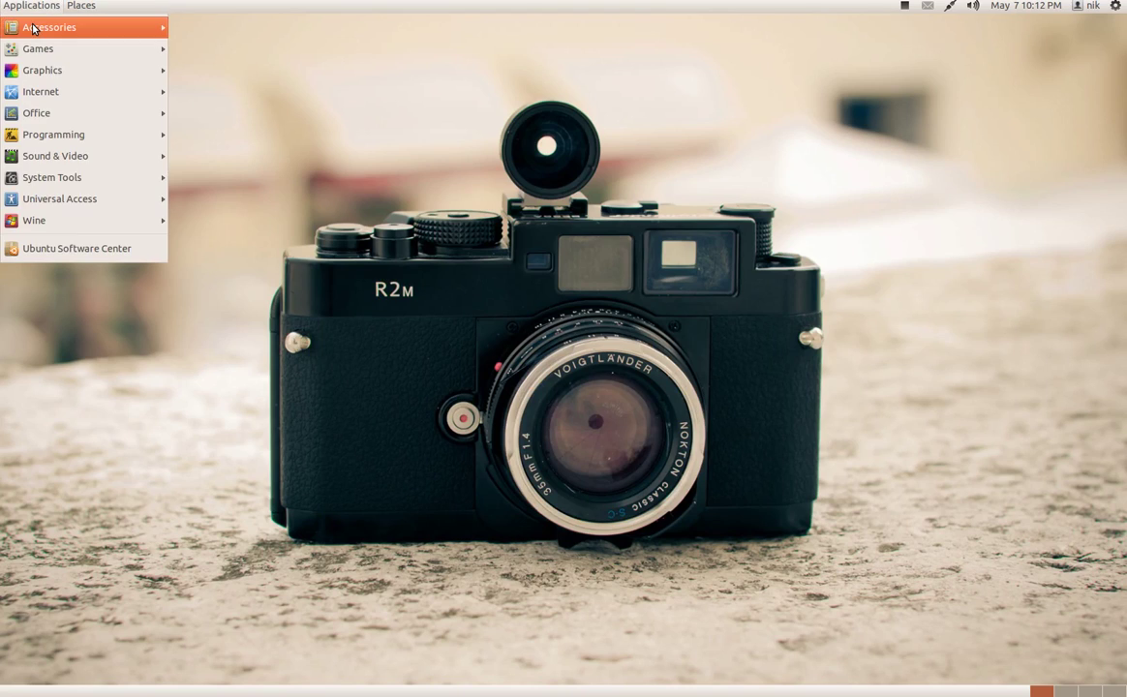
pyautogui.moveTo(32, 184)
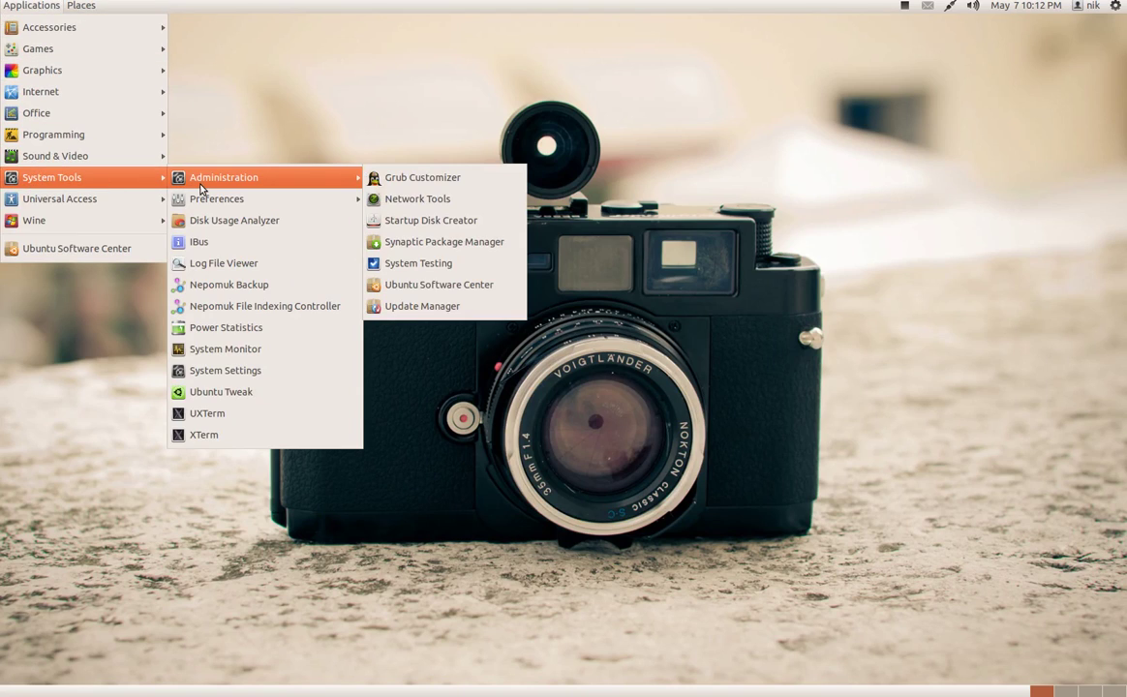
pyautogui.moveTo(219, 200)
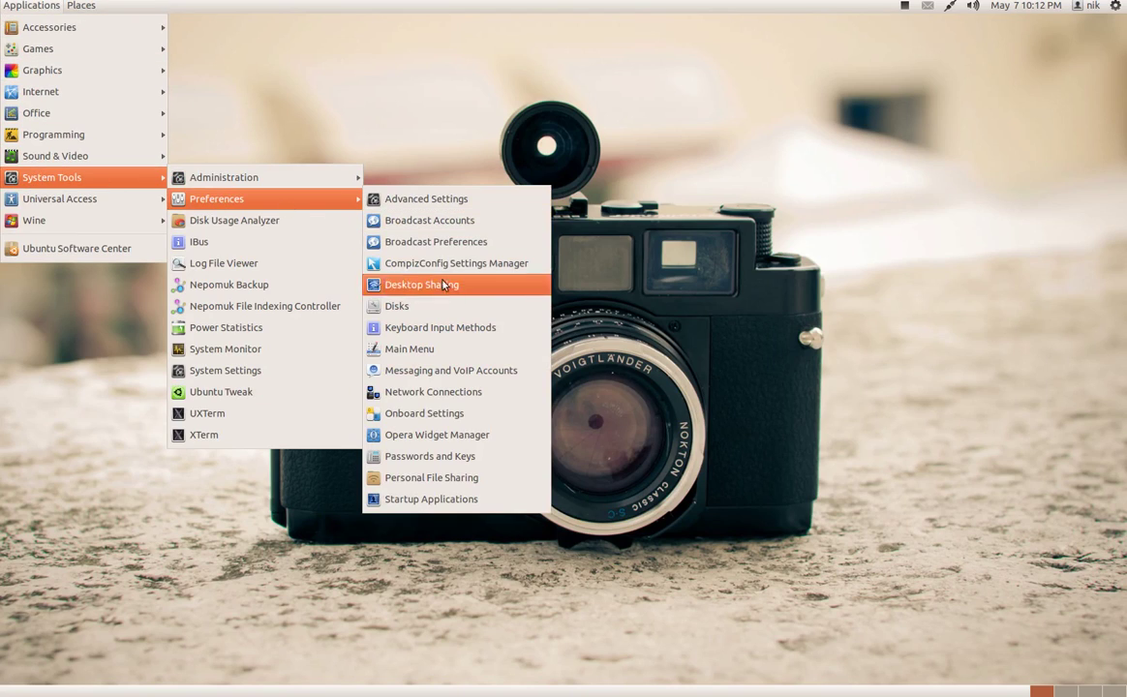
pyautogui.click(341, 202)
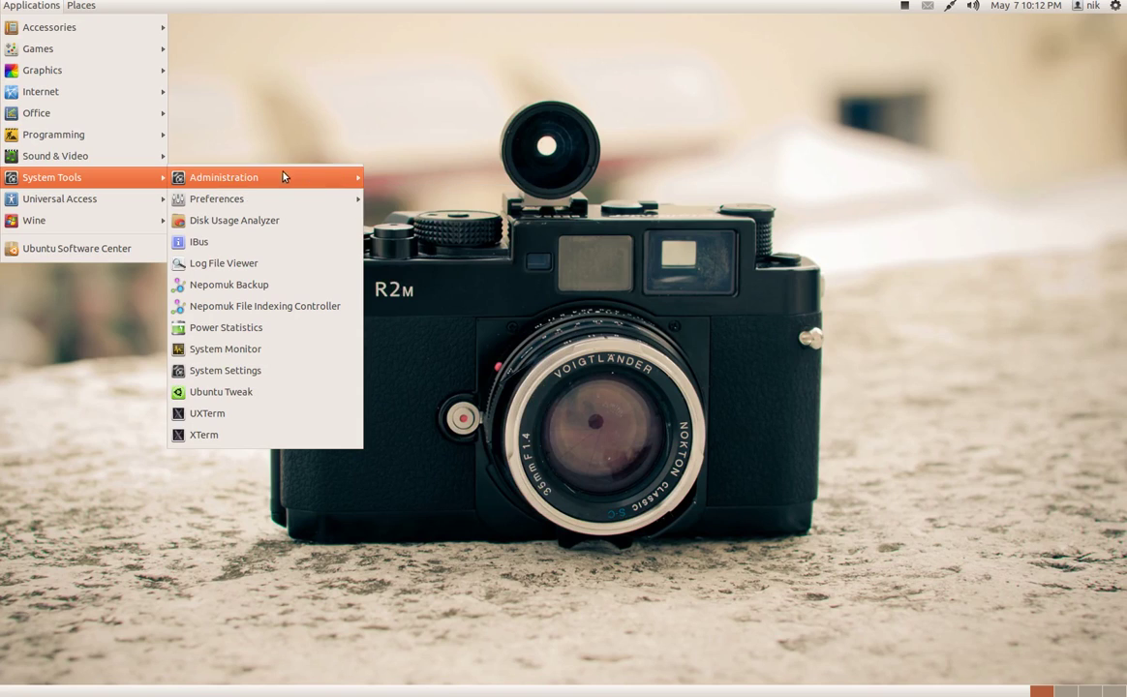
# Step: Clear the list of recent documents and confirm the clearing
pyautogui.moveTo(114, 24)
pyautogui.moveTo(81, 6)
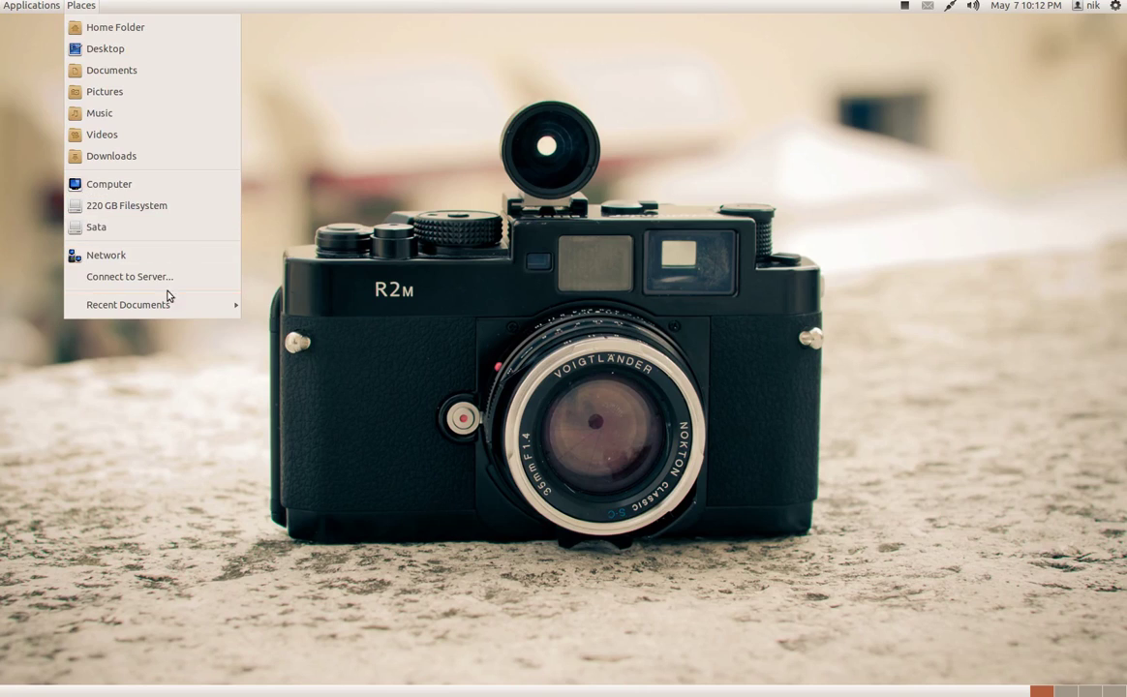
pyautogui.moveTo(170, 304)
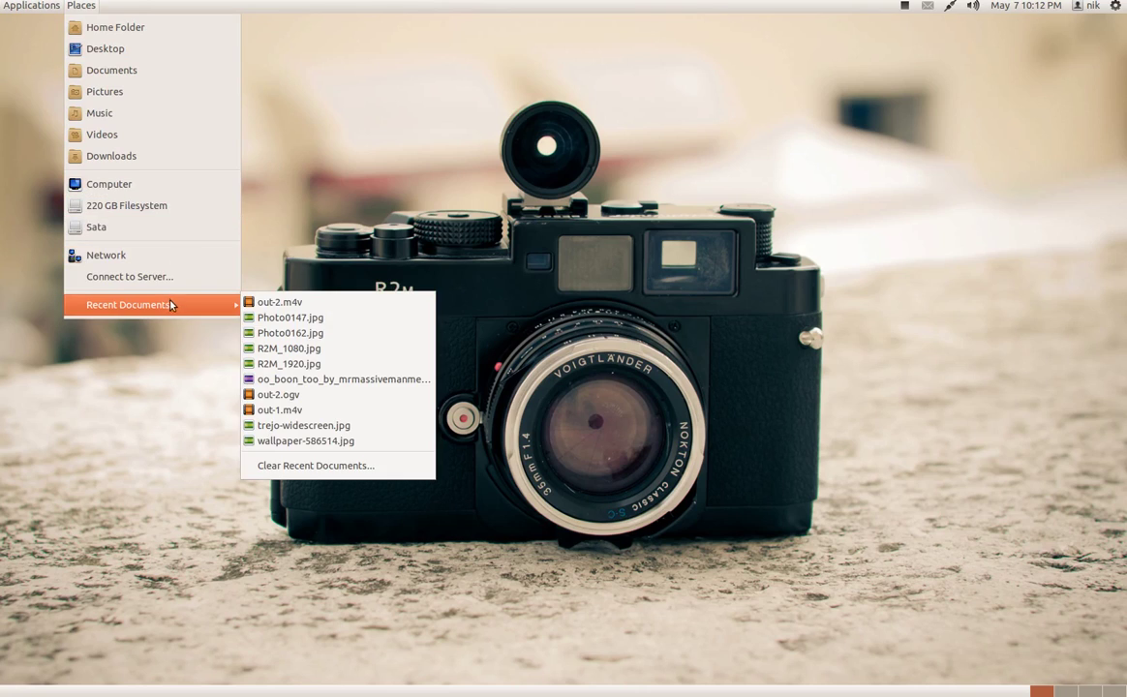
pyautogui.click(351, 465)
pyautogui.click(688, 389)
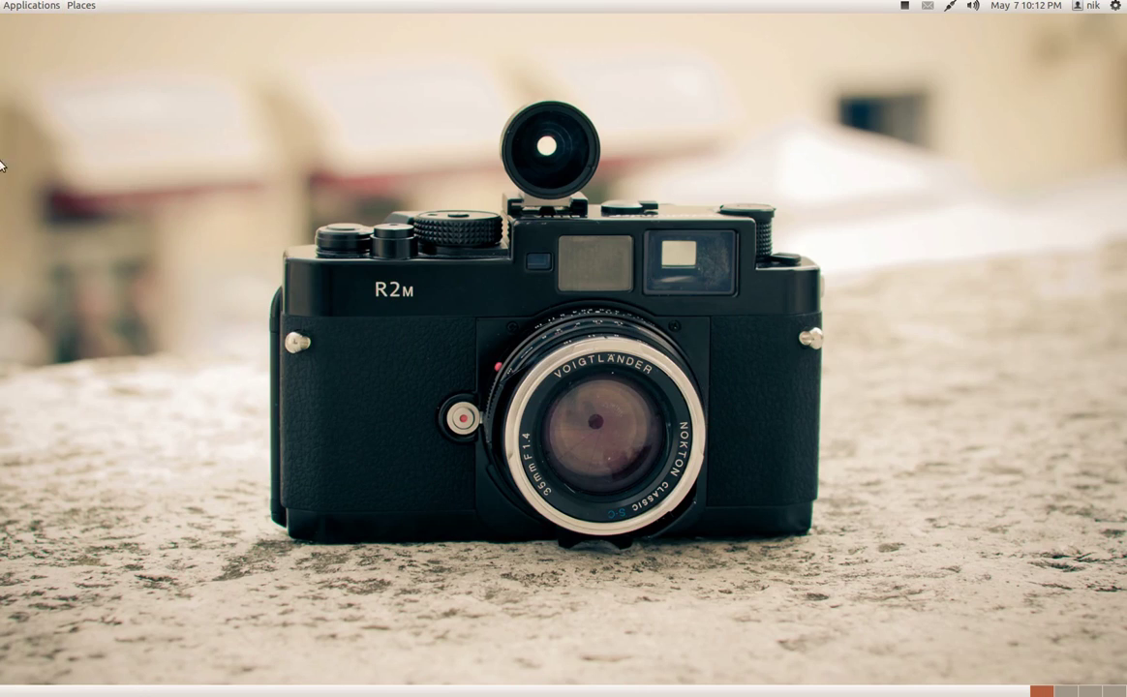
# Step: Browse the installed applications by category, including Internet, Games and Wine
pyautogui.click(6, 4)
pyautogui.moveTo(43, 90)
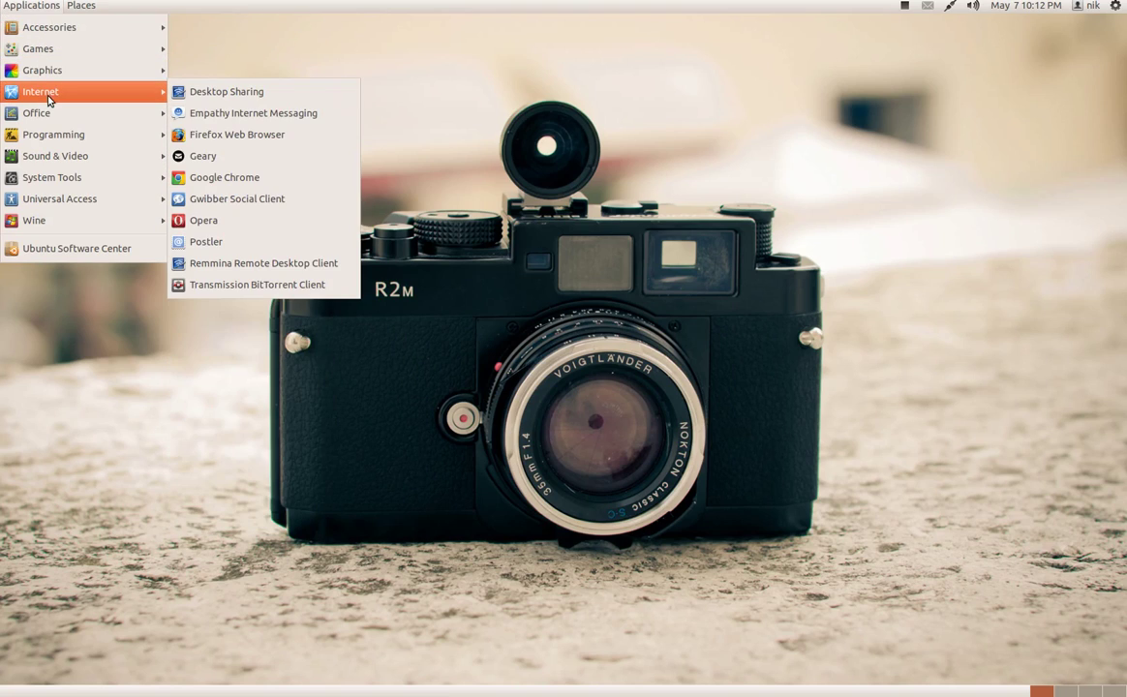
pyautogui.moveTo(44, 59)
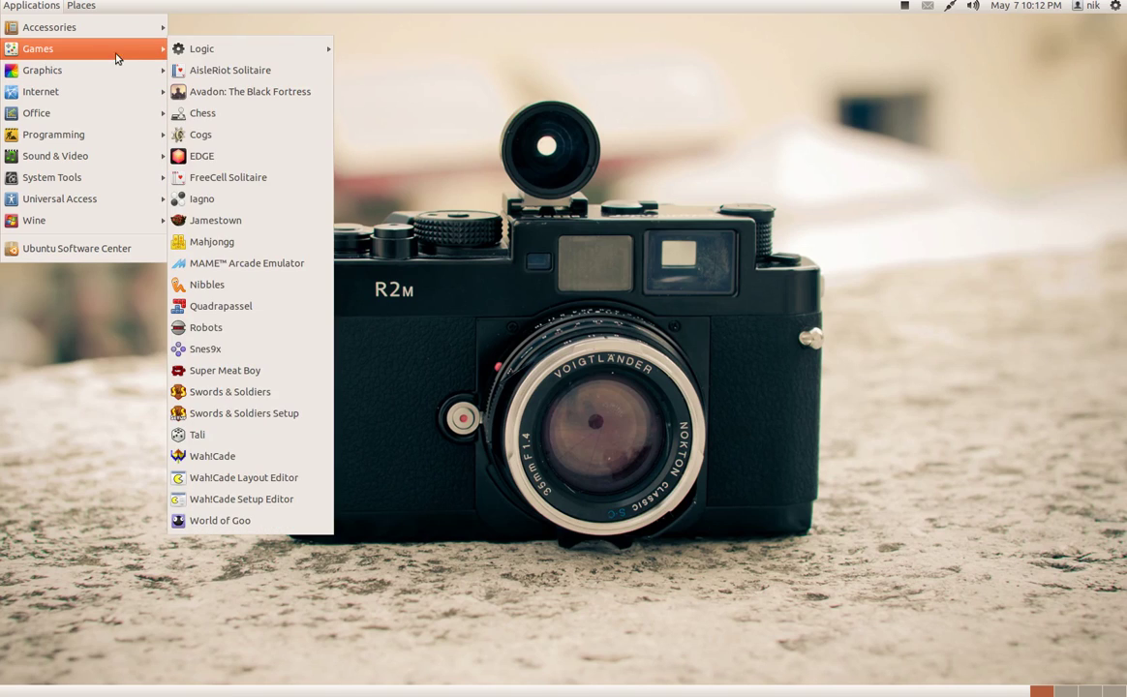
pyautogui.moveTo(232, 49)
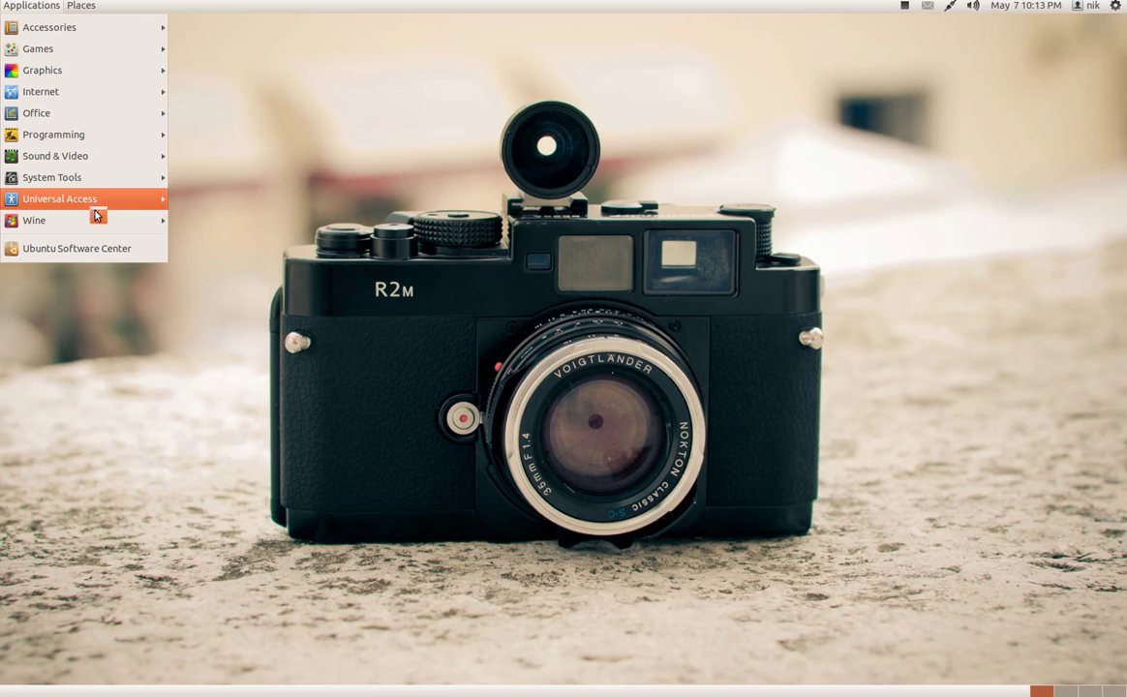
pyautogui.moveTo(97, 220)
pyautogui.moveTo(247, 221)
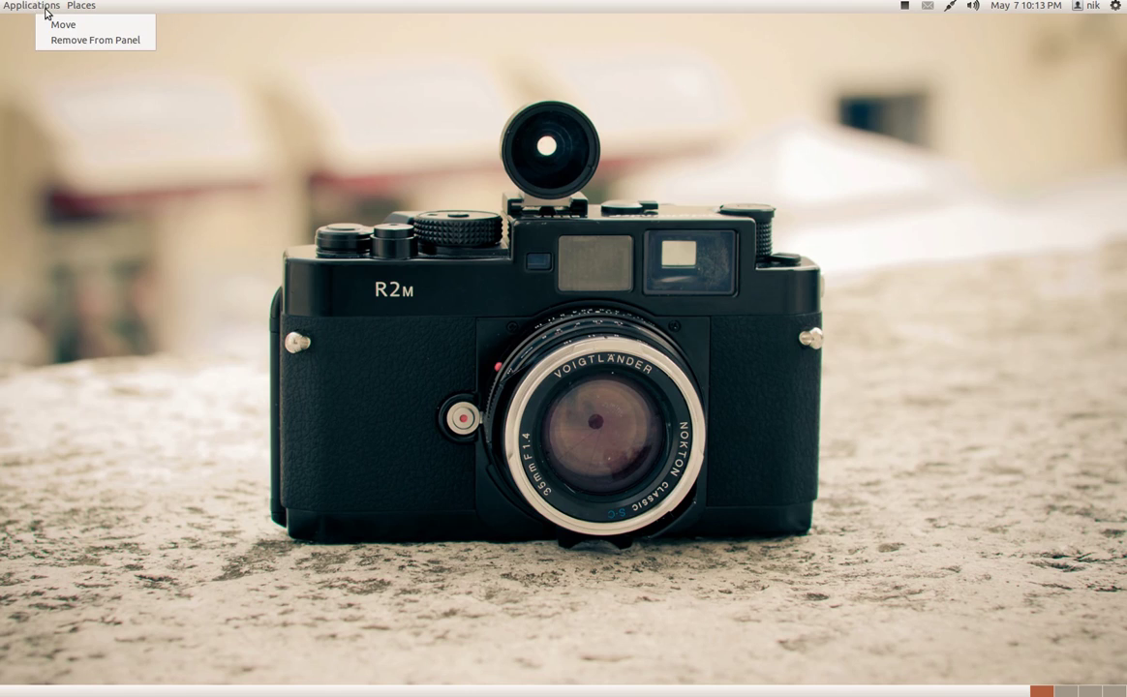
# Step: Try moving the Applications and Places menu bar along the top panel, and remove it from the panel
pyautogui.click(62, 26)
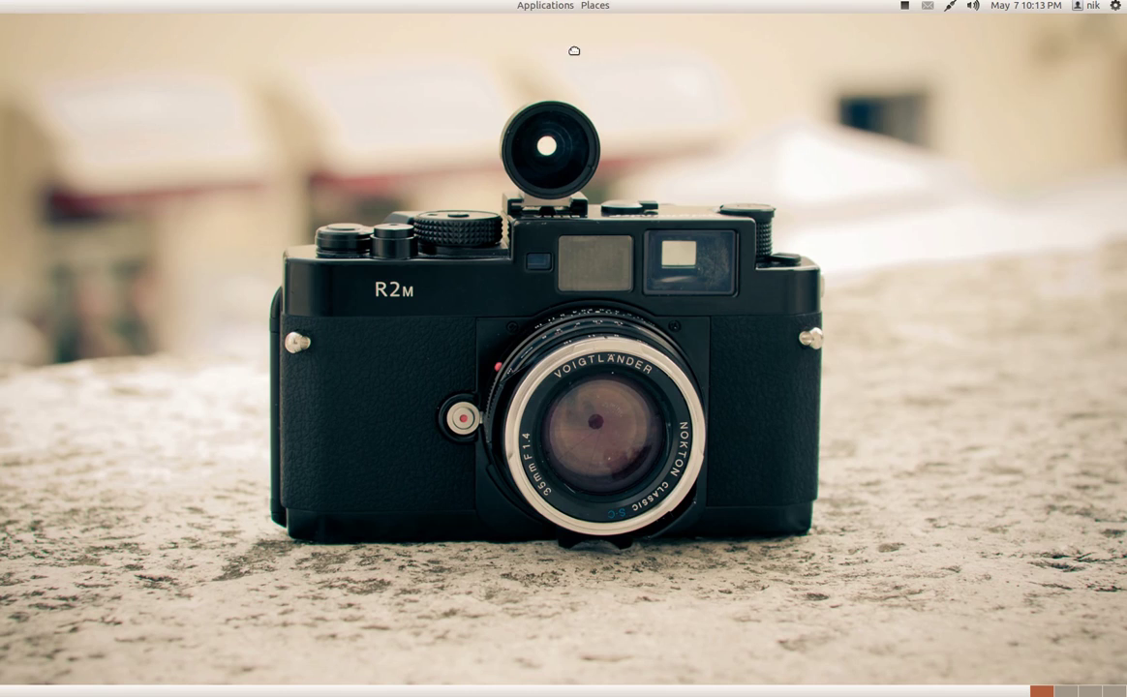
pyautogui.click(42, 38)
pyautogui.rightClick(41, 5)
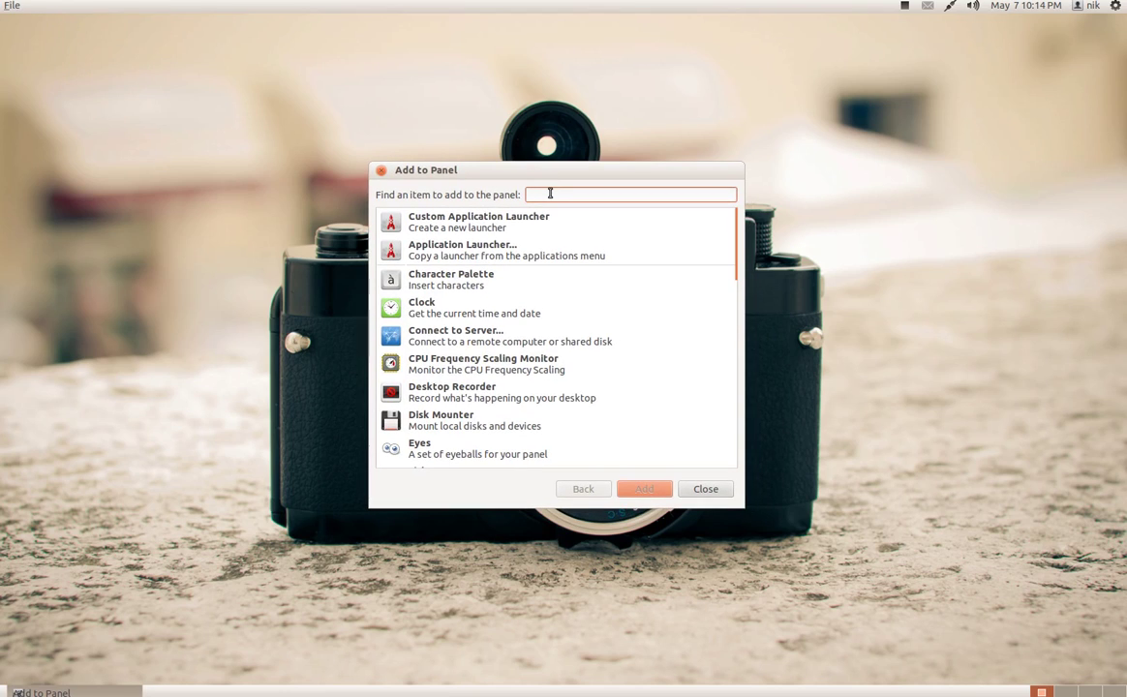
# Step: Find the panel items matching "menu" and add the Main Menu at the start of the top panel
pyautogui.write('menu')
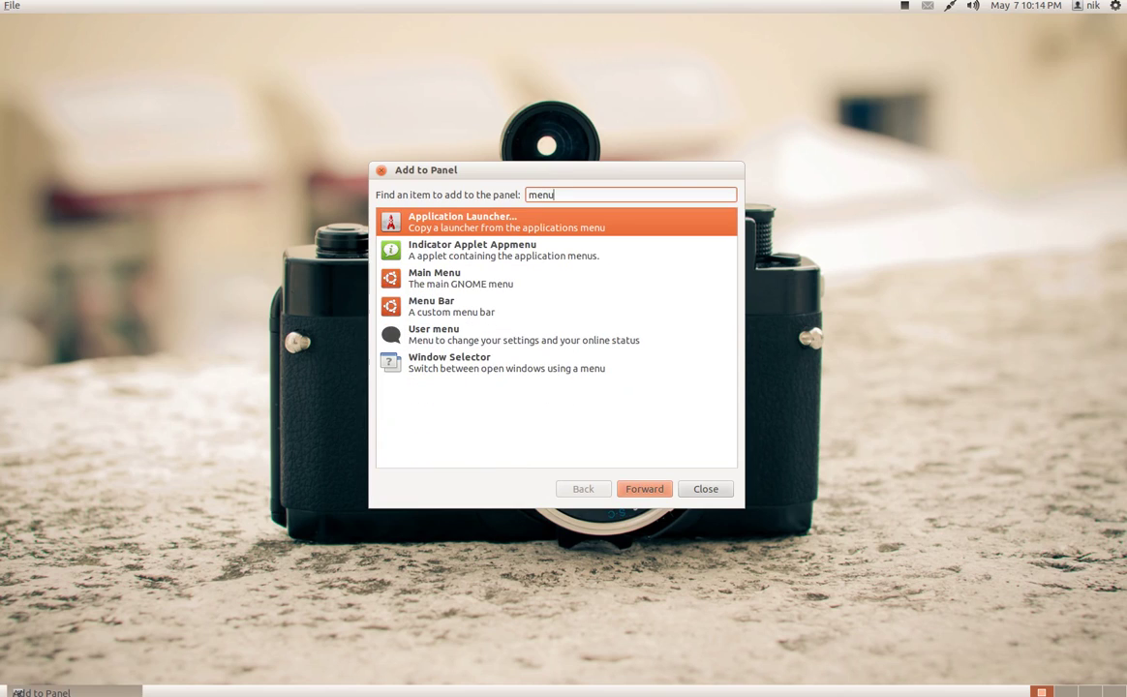
pyautogui.click(491, 278)
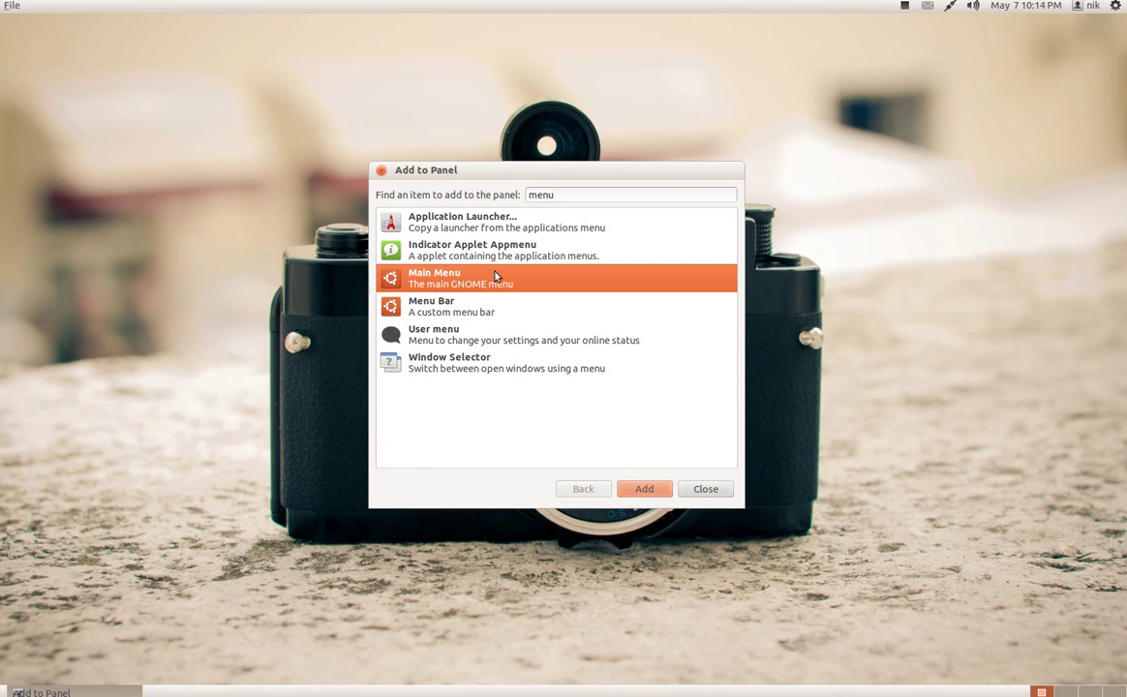
pyautogui.moveTo(471, 284); pyautogui.dragTo(13, 12)
# Step: Remove the application menu applet from the top panel and check the entries of the new main menu
pyautogui.rightClick(6, 6)
pyautogui.click(29, 39)
pyautogui.click(10, 6)
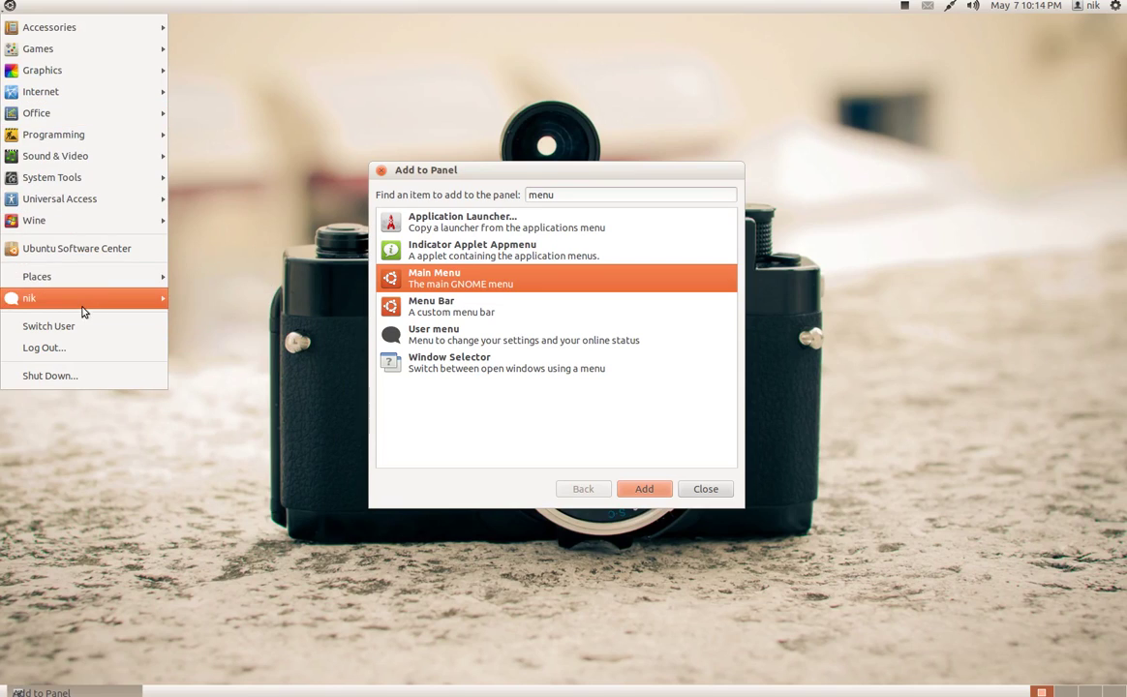
pyautogui.click(189, 314)
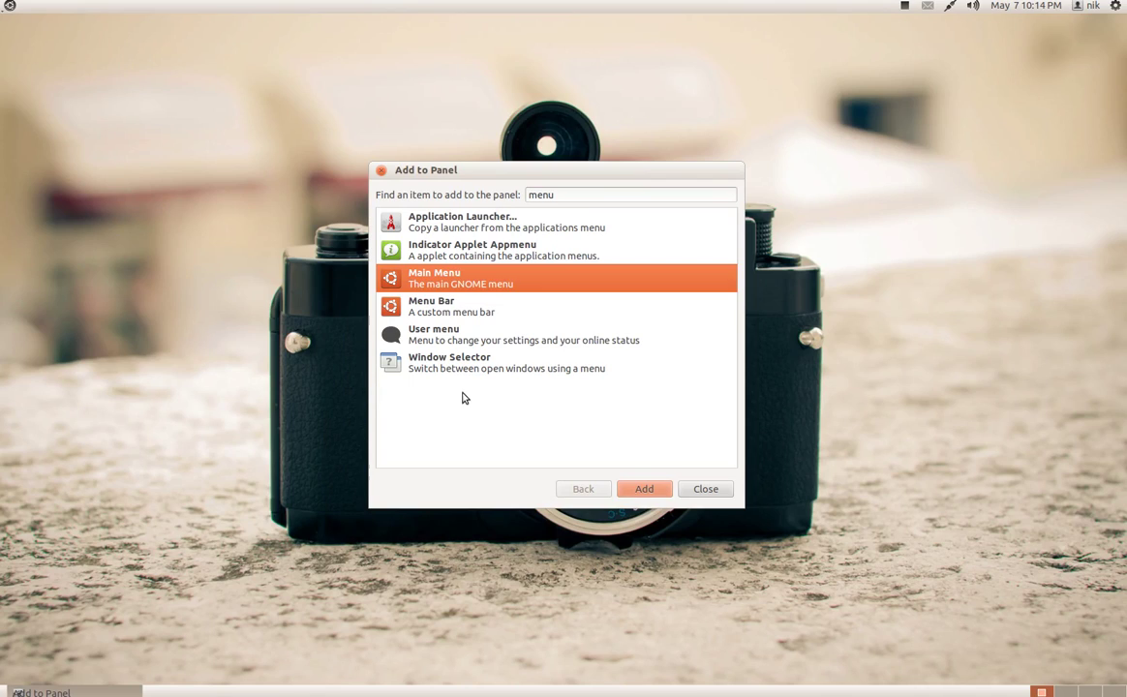
# Step: Add the Indicator Applet Appmenu beside the main menu and test it by opening and closing the Home folder
pyautogui.click(453, 250)
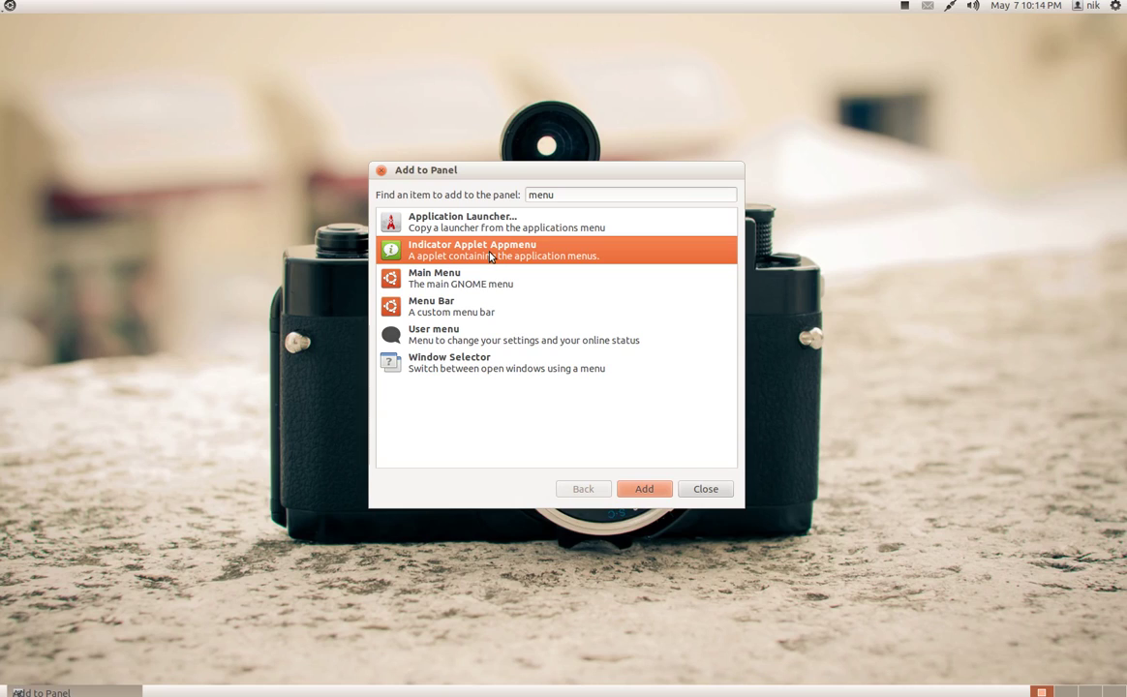
pyautogui.moveTo(490, 255); pyautogui.dragTo(29, 7)
pyautogui.click(9, 6)
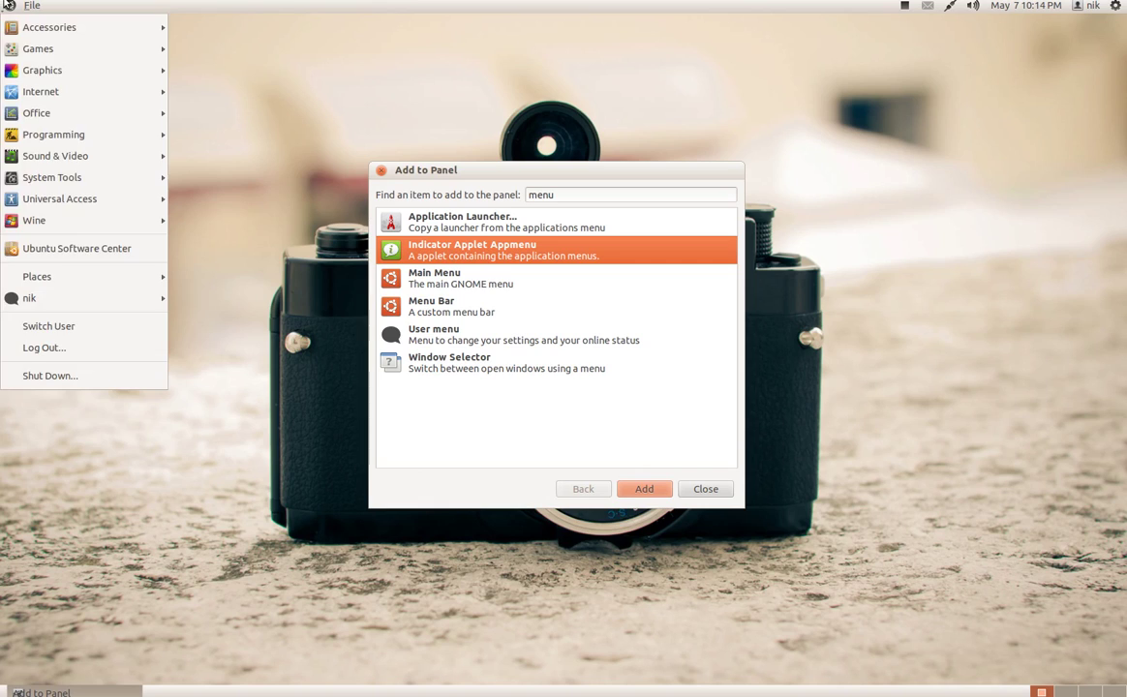
pyautogui.moveTo(68, 274)
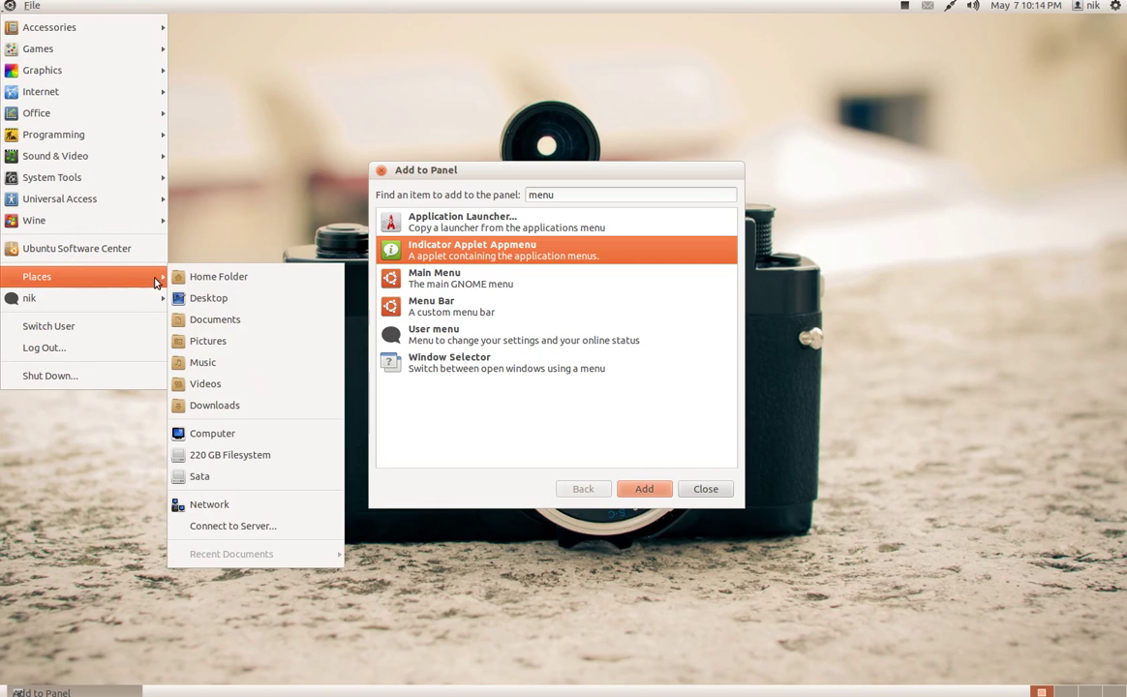
pyautogui.click(209, 270)
pyautogui.moveTo(514, 17); pyautogui.dragTo(296, 124)
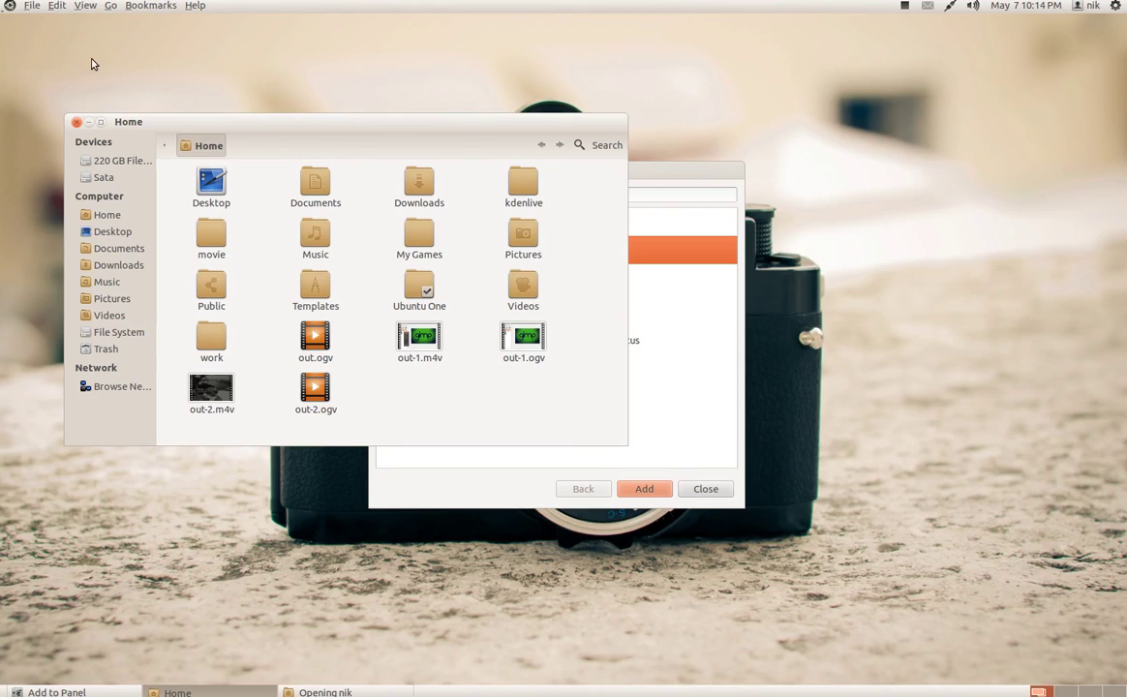
pyautogui.click(77, 122)
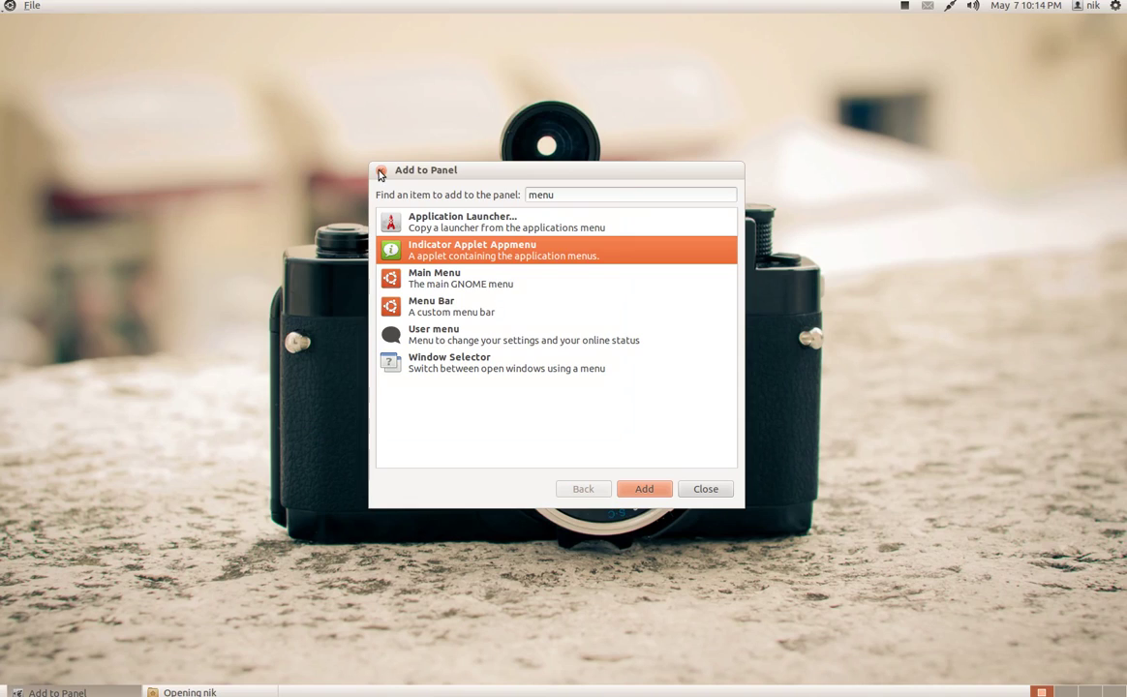
# Step: Clear the item search and look through the full list of items available for the panel
pyautogui.moveTo(597, 175); pyautogui.dragTo(593, 173)
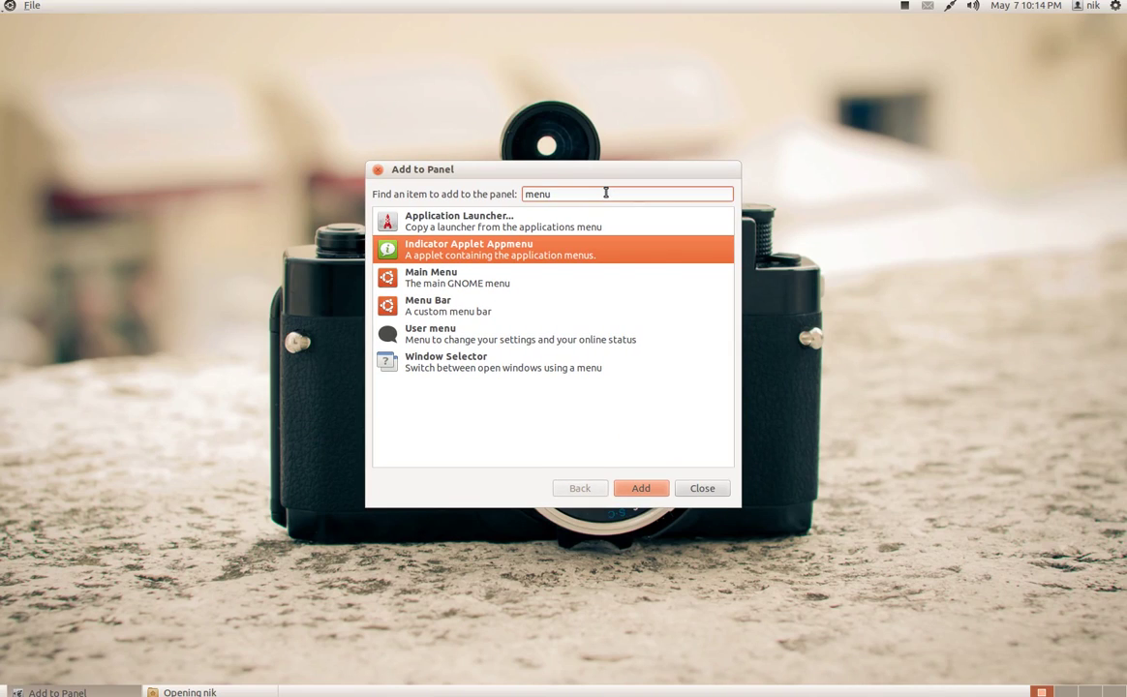
pyautogui.press('BackSpace')
pyautogui.press('BackSpace')
pyautogui.press('BackSpace')
pyautogui.press('BackSpace')
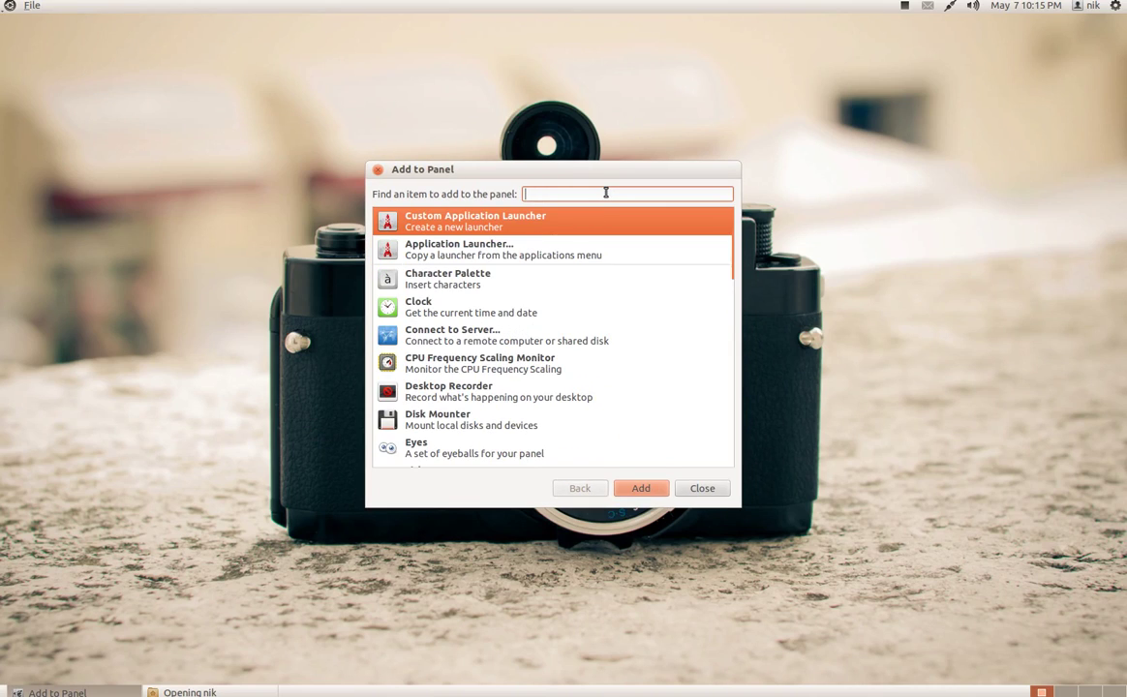
pyautogui.scroll(-5, 540, 324)
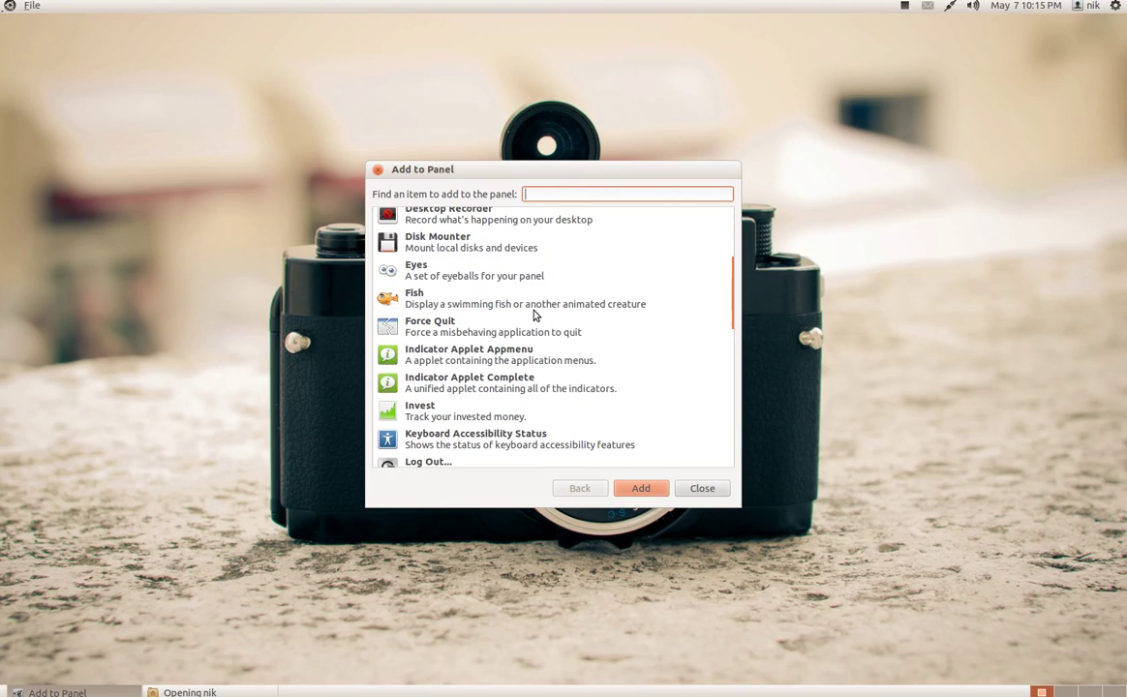
pyautogui.scroll(-5, 535, 315)
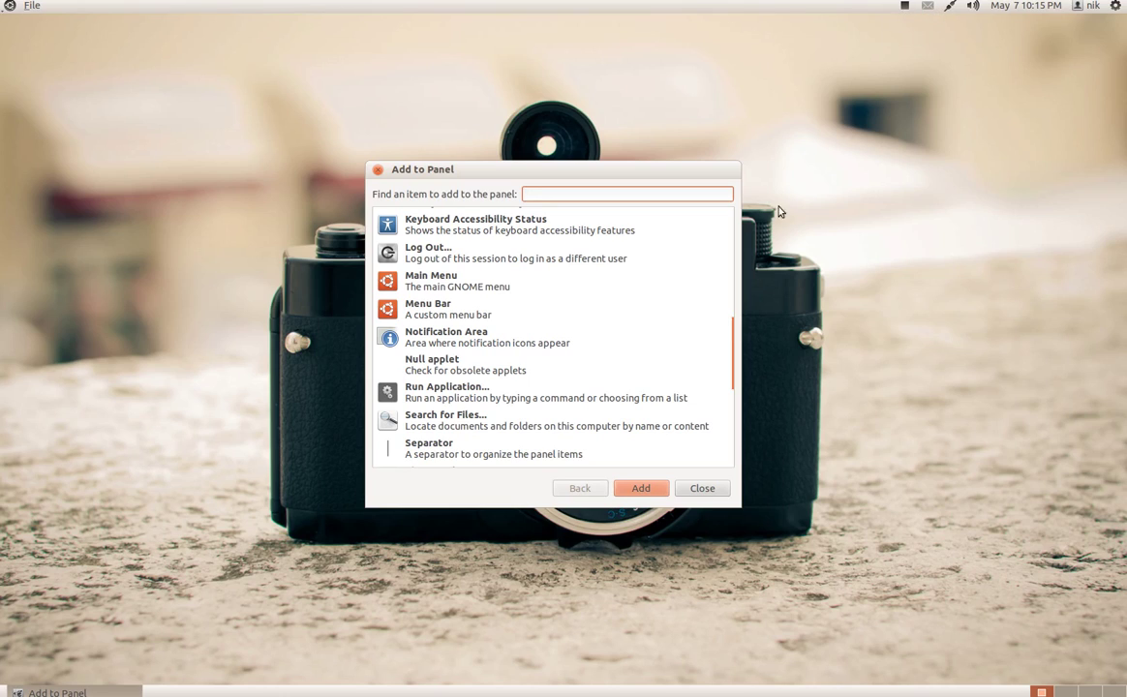
pyautogui.scroll(-4, 504, 382)
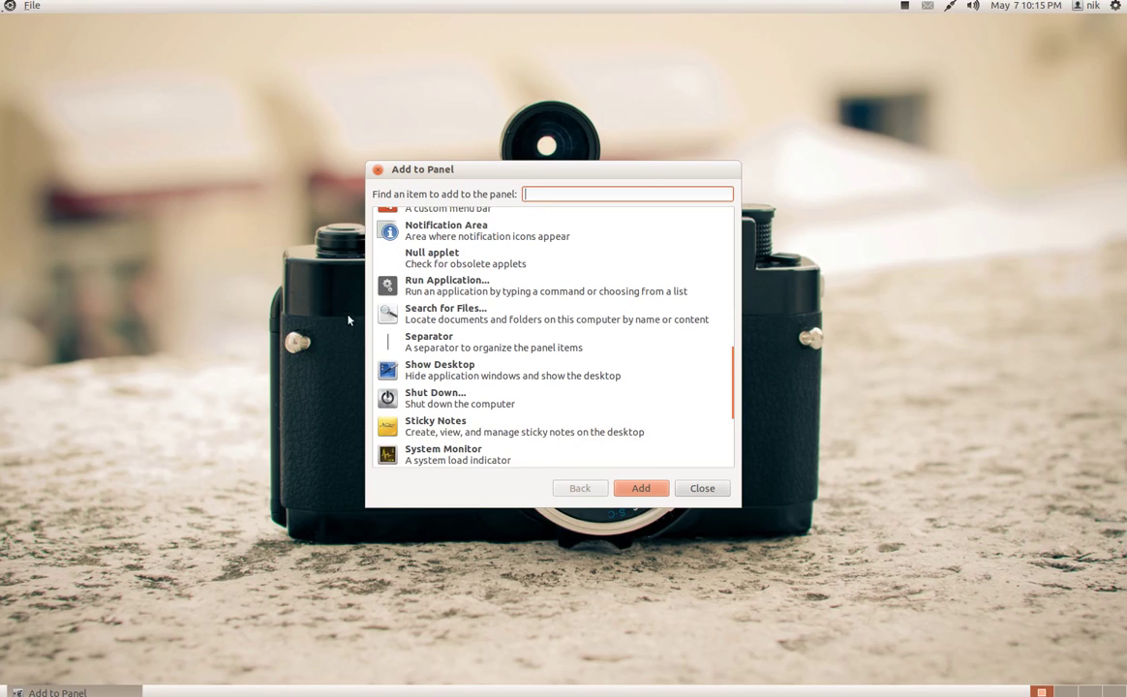
# Step: Look through the remaining available panel items down to Workspace Switcher and close the Add to Panel dialog
pyautogui.scroll(-6, 504, 387)
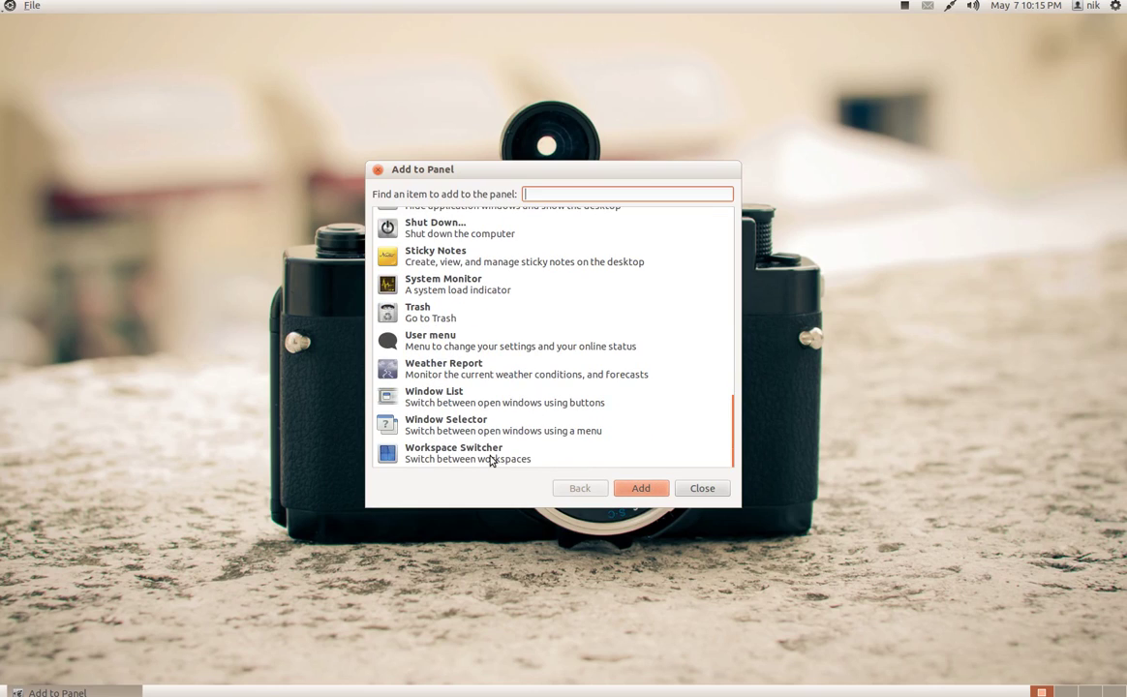
pyautogui.click(701, 488)
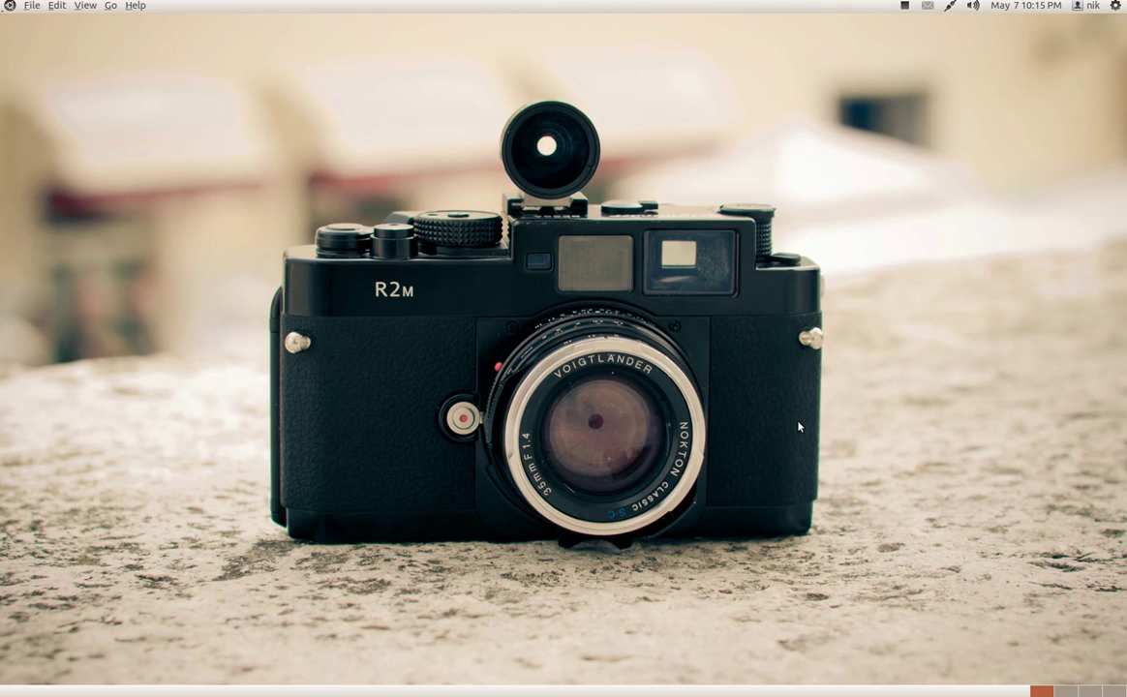
pyautogui.click(906, 6)
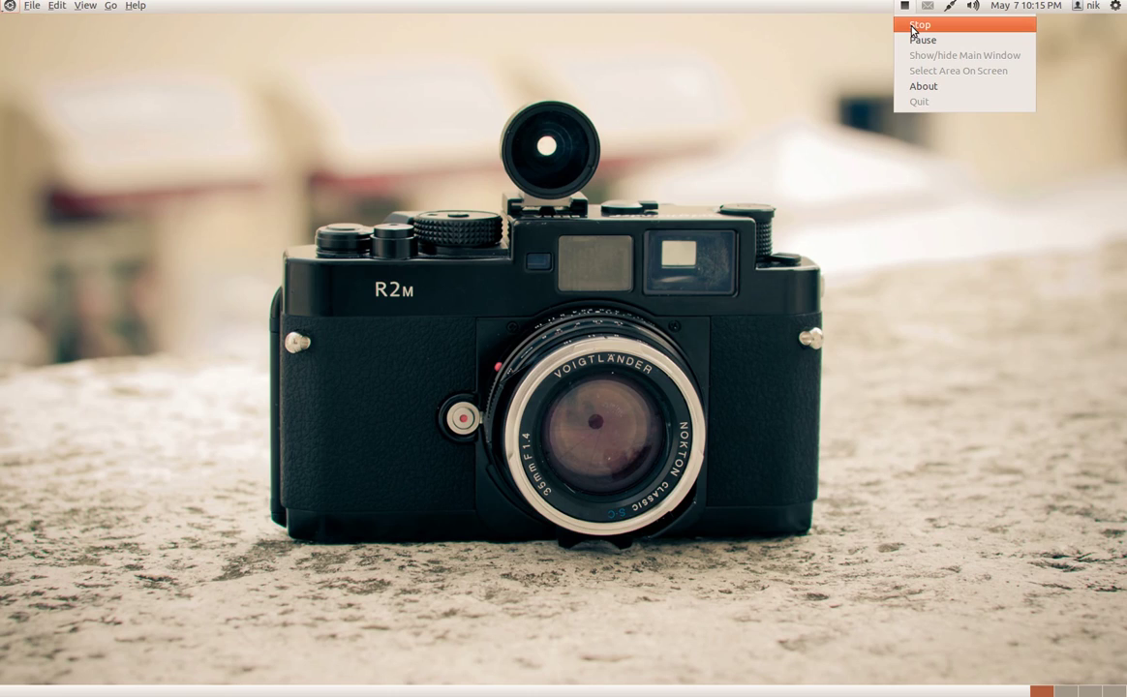
pyautogui.click(912, 25)
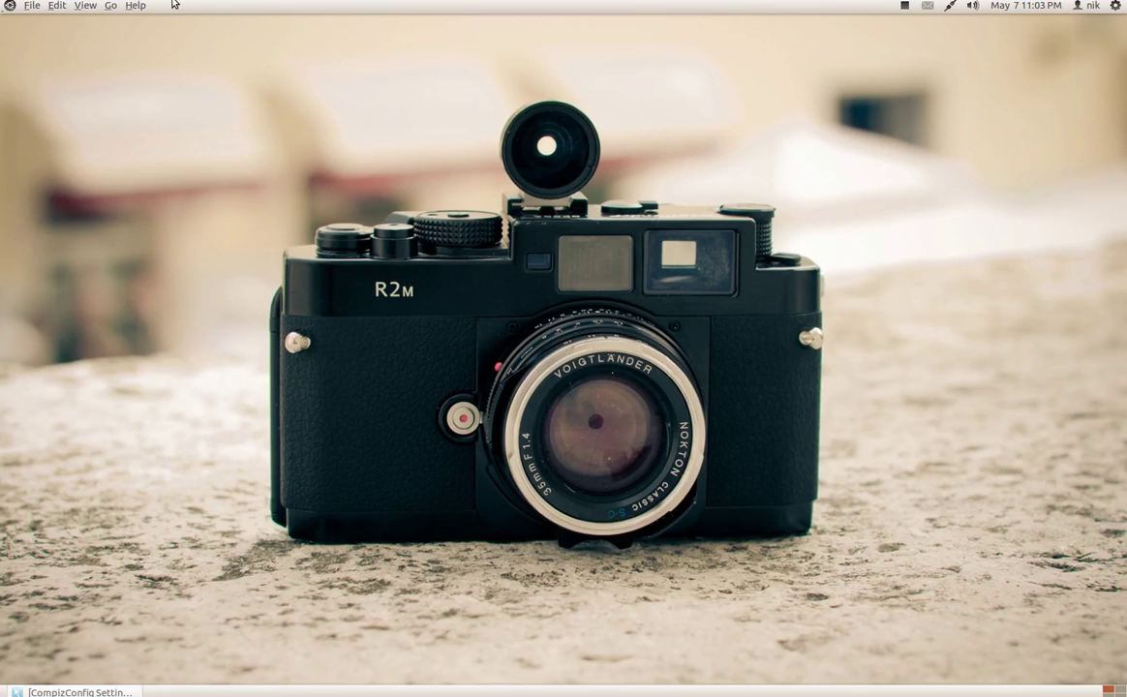
pyautogui.click(136, 6)
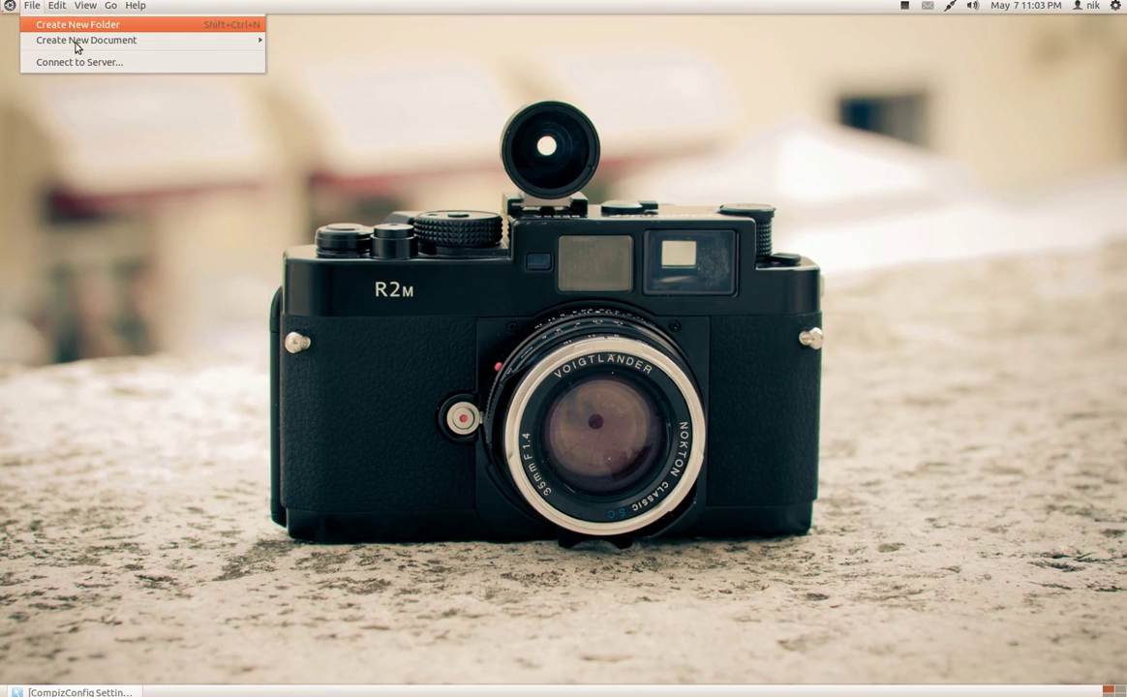
pyautogui.click(122, 244)
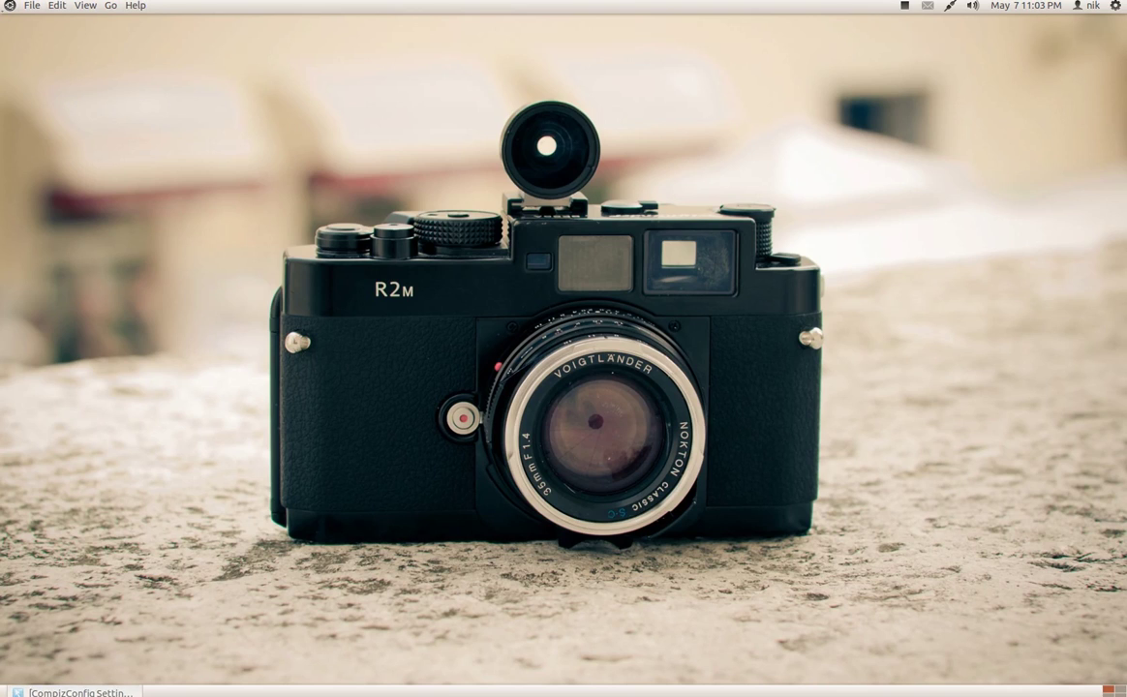
# Step: Switch to CompizConfig Settings Manager, enable the Wobbly Windows effect and test it by moving the window
pyautogui.click(77, 691)
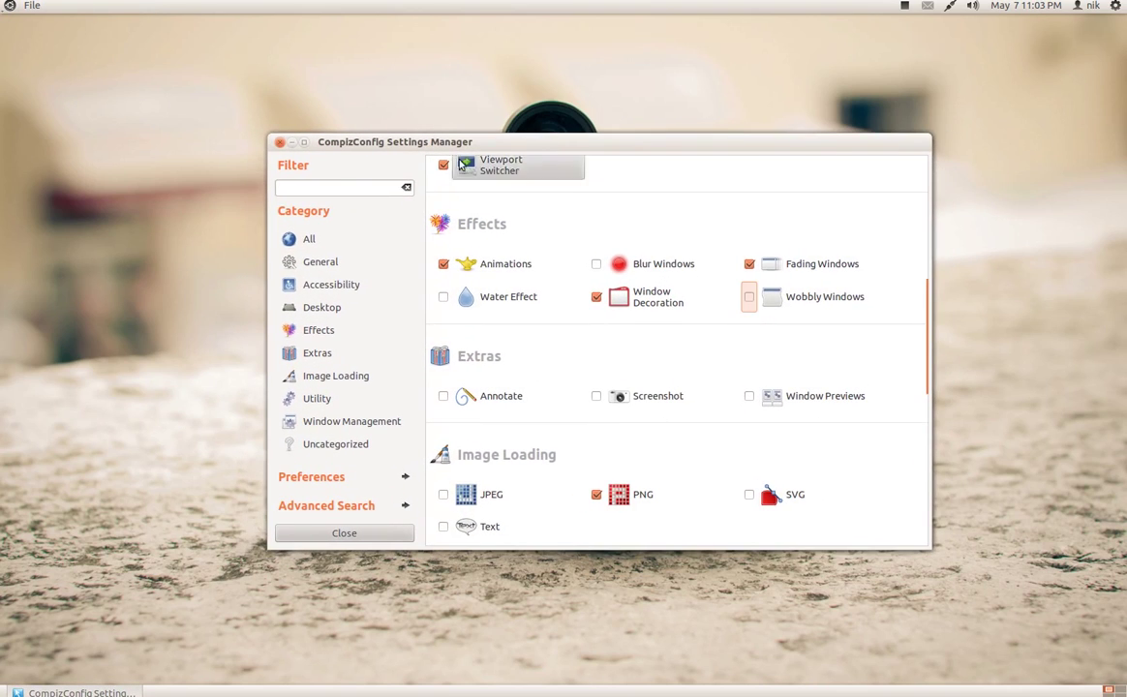
pyautogui.moveTo(363, 140); pyautogui.dragTo(287, 140)
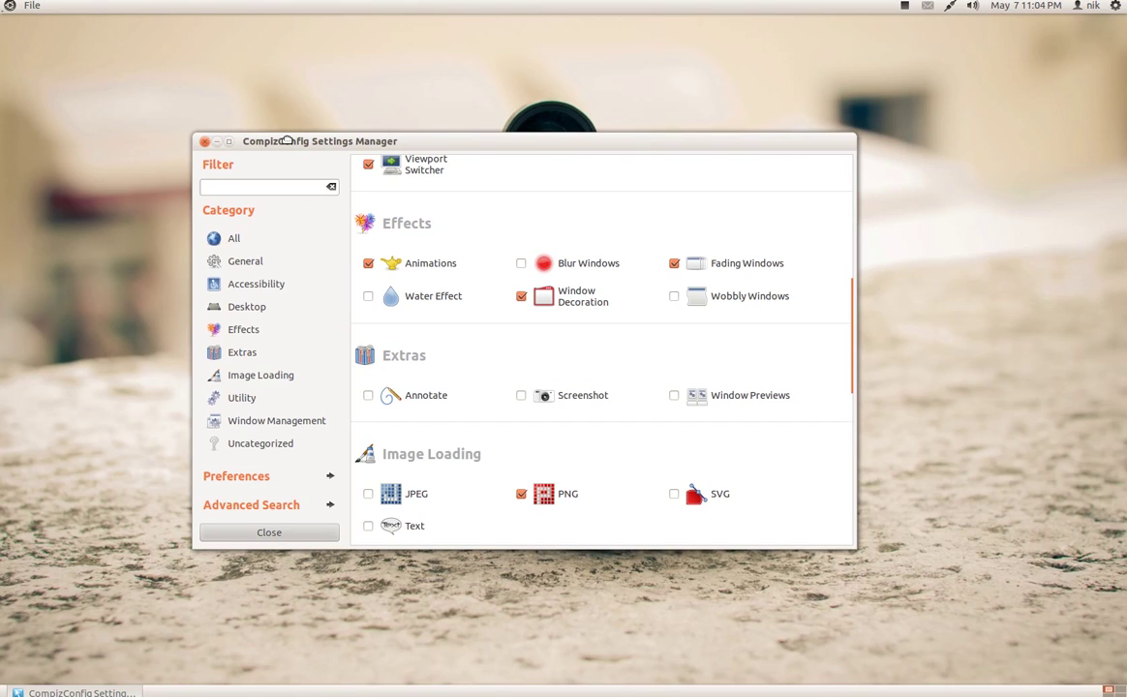
pyautogui.moveTo(287, 140); pyautogui.dragTo(287, 140)
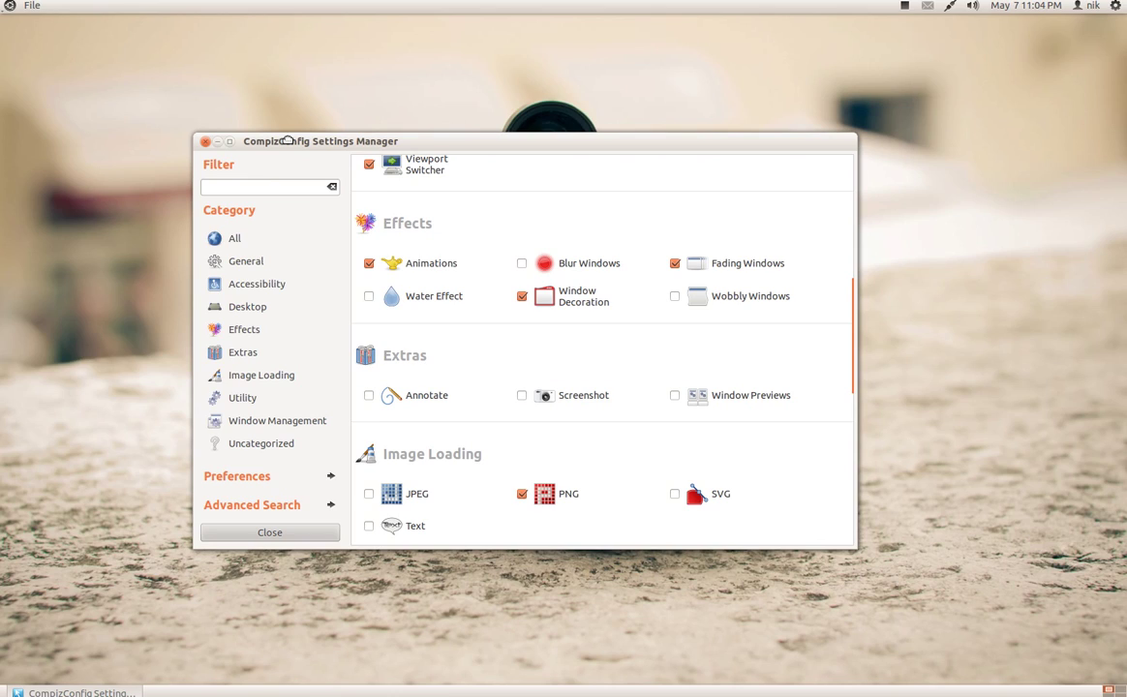
pyautogui.moveTo(288, 140); pyautogui.dragTo(288, 139)
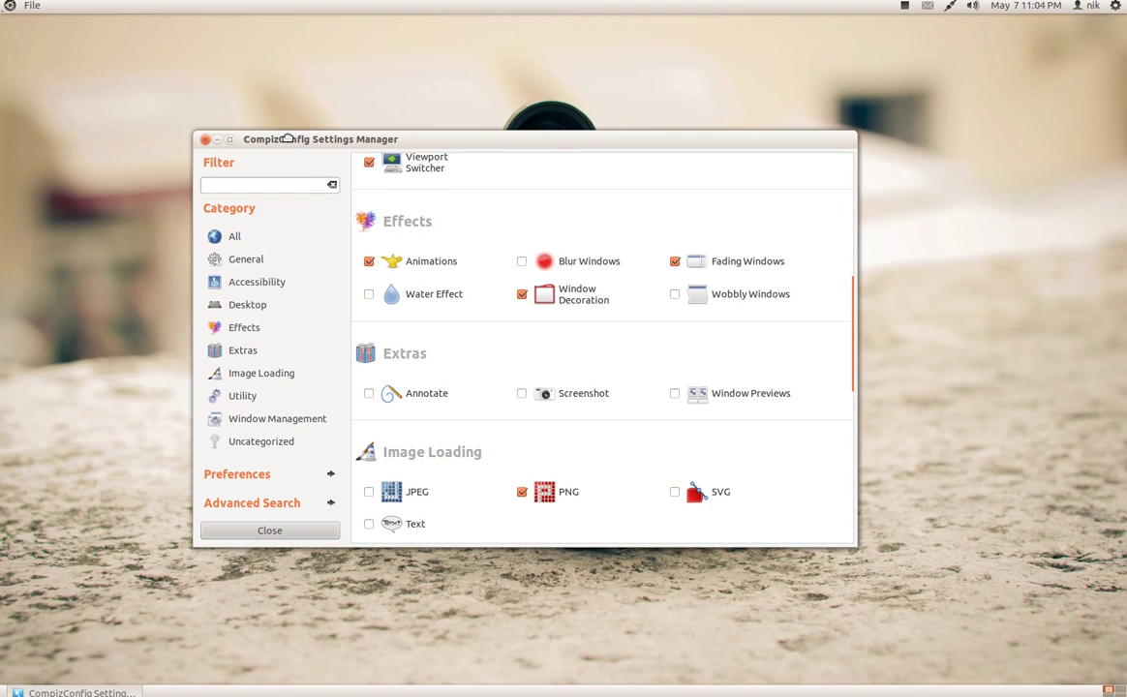
pyautogui.moveTo(288, 139); pyautogui.dragTo(269, 95)
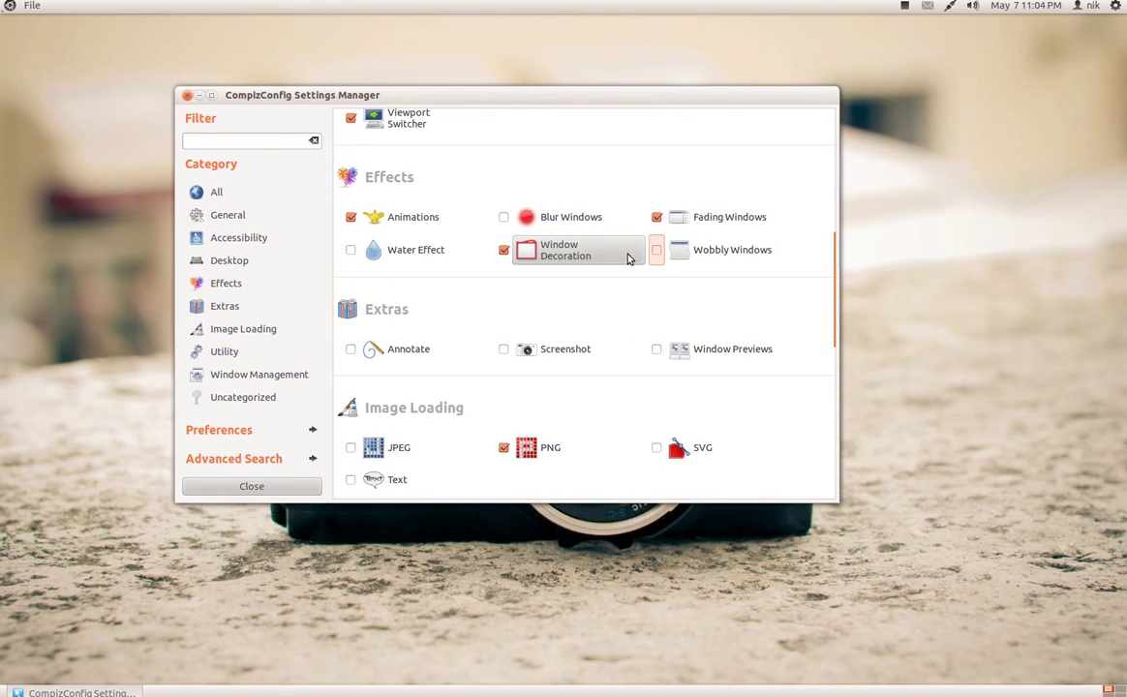
pyautogui.click(656, 250)
pyautogui.moveTo(499, 93); pyautogui.dragTo(562, 107)
# Step: Enable Rotate Cube together with the required Desktop Cube, disabling Desktop Wall, and test the cube by switching to the neighbouring workspace
pyautogui.scroll(3, 640, 368)
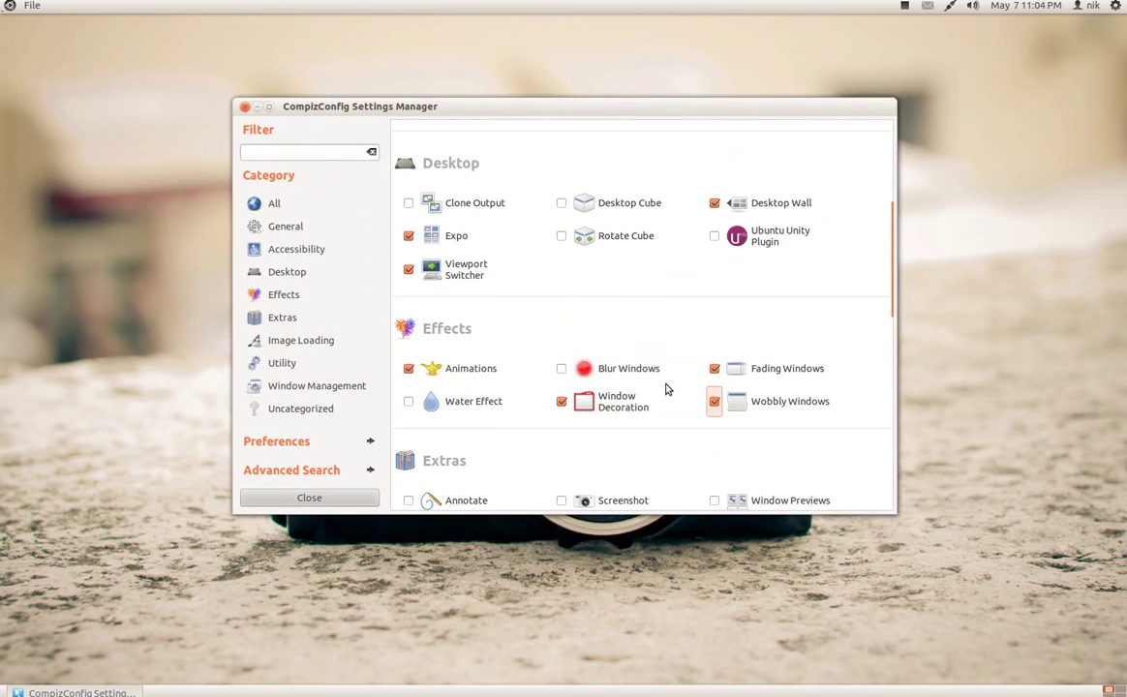
pyautogui.scroll(-4, 666, 387)
pyautogui.scroll(-5, 668, 392)
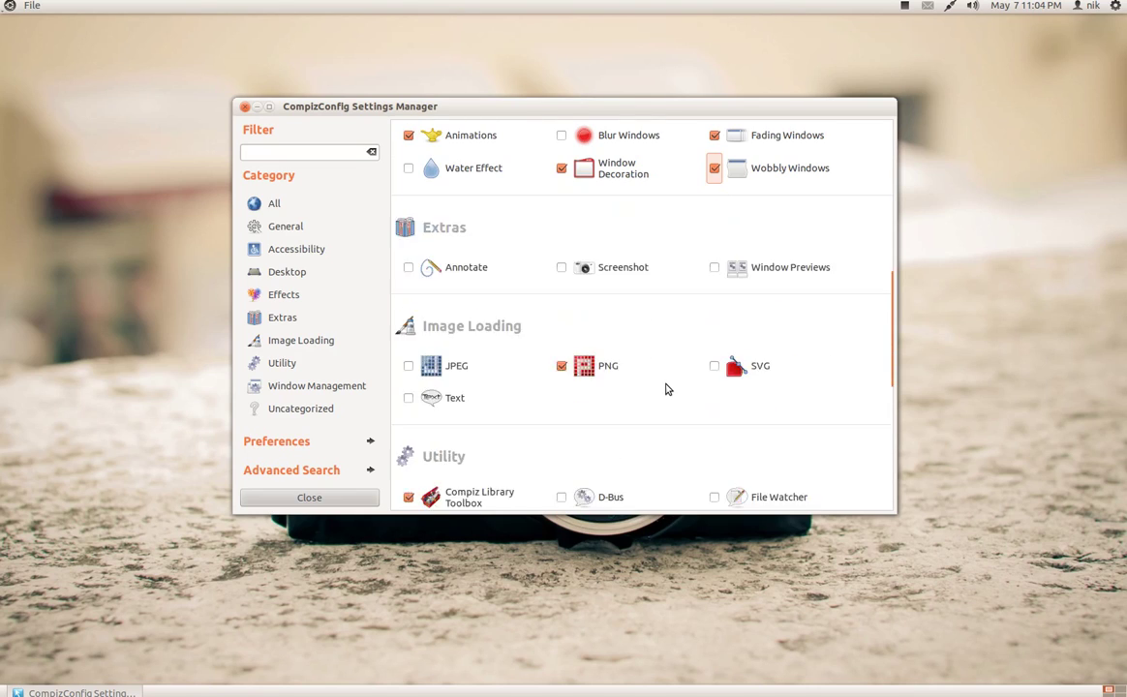
pyautogui.scroll(-2, 678, 407)
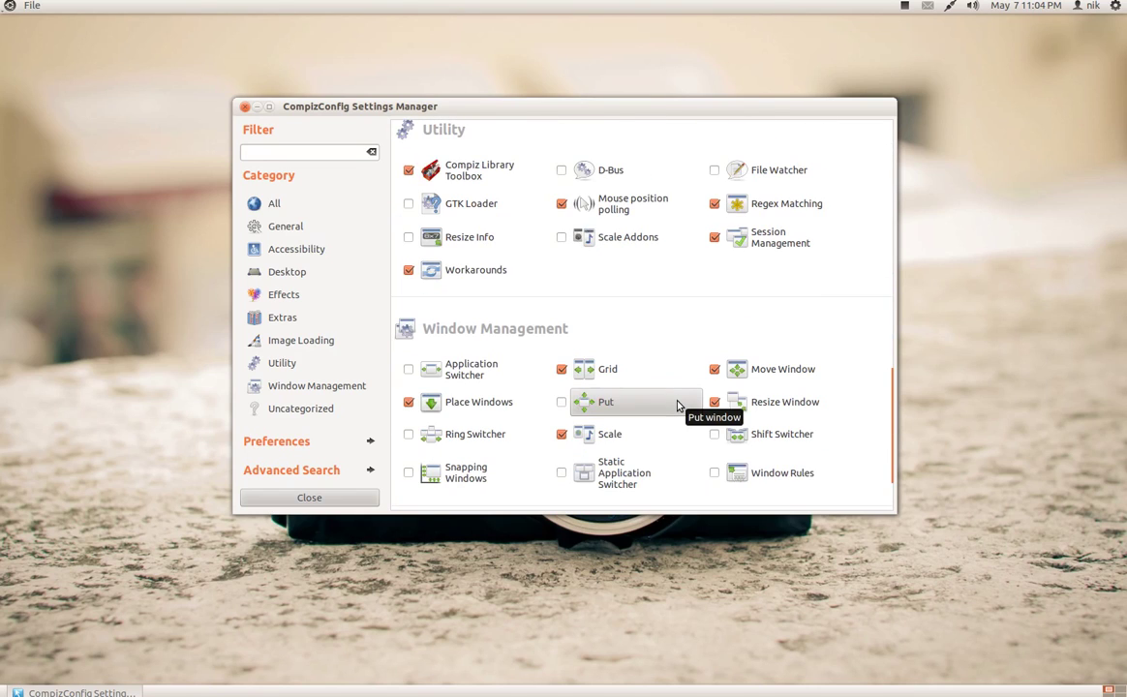
pyautogui.scroll(-2, 678, 407)
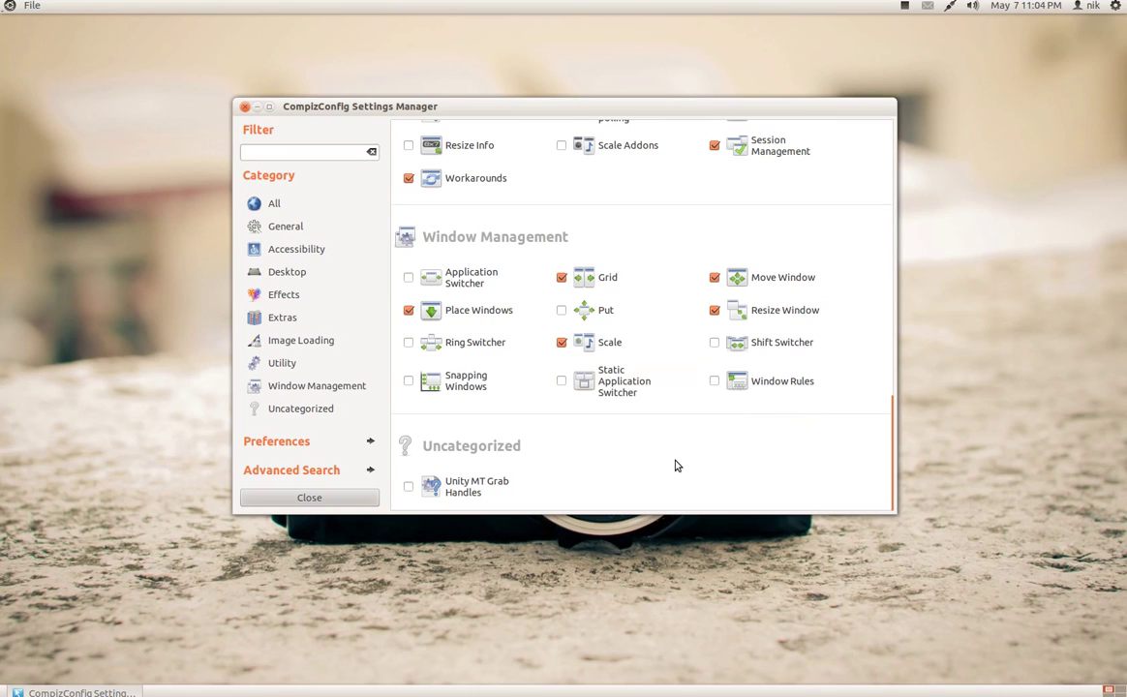
pyautogui.scroll(8, 677, 465)
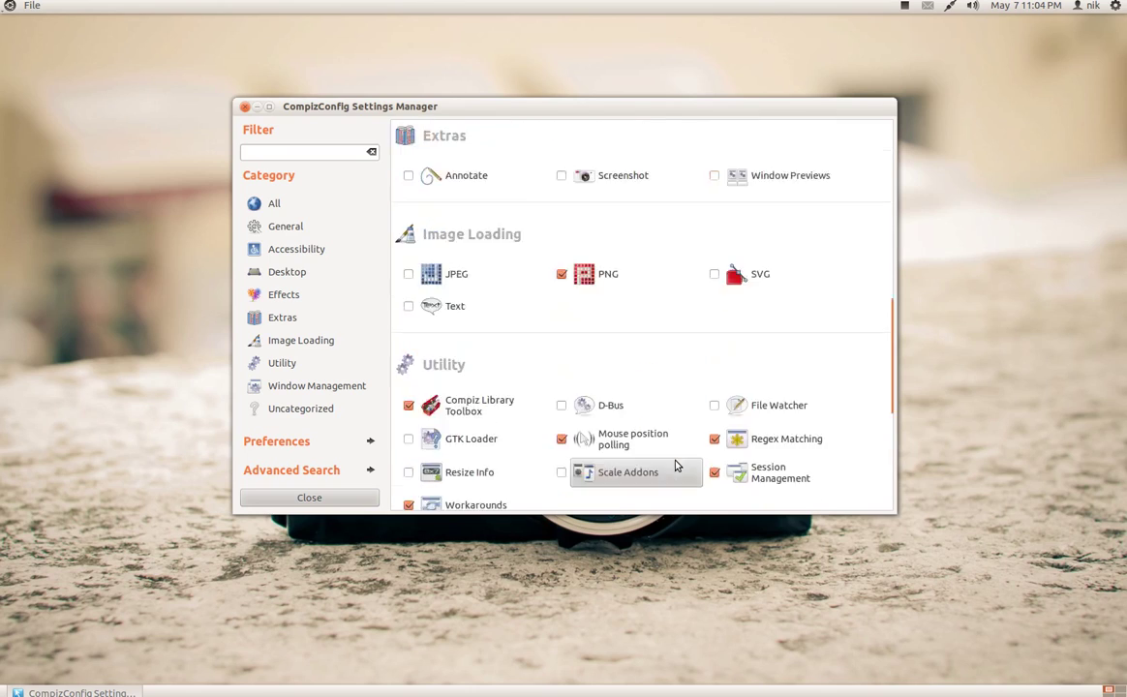
pyautogui.scroll(3, 676, 465)
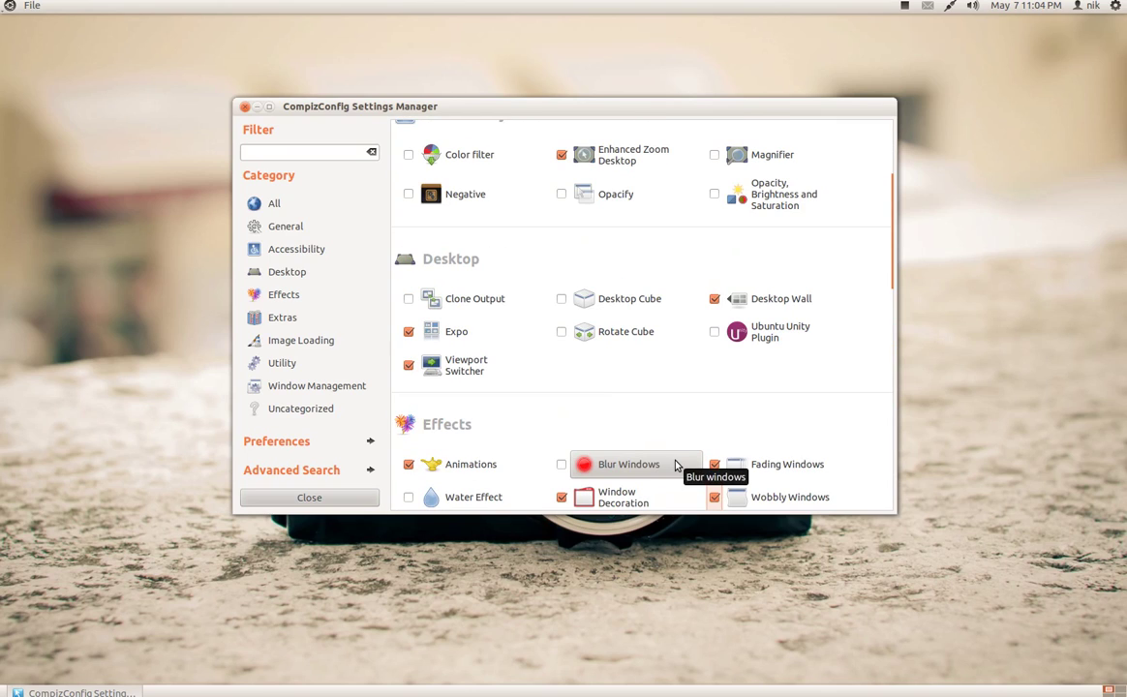
pyautogui.click(561, 332)
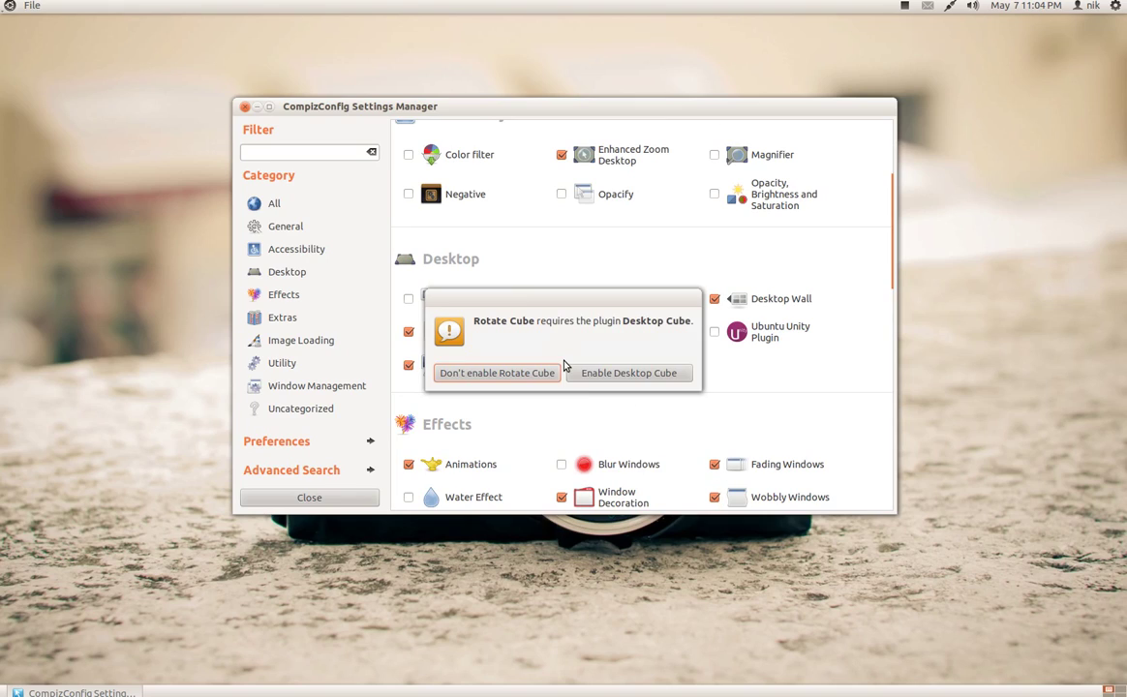
pyautogui.click(617, 378)
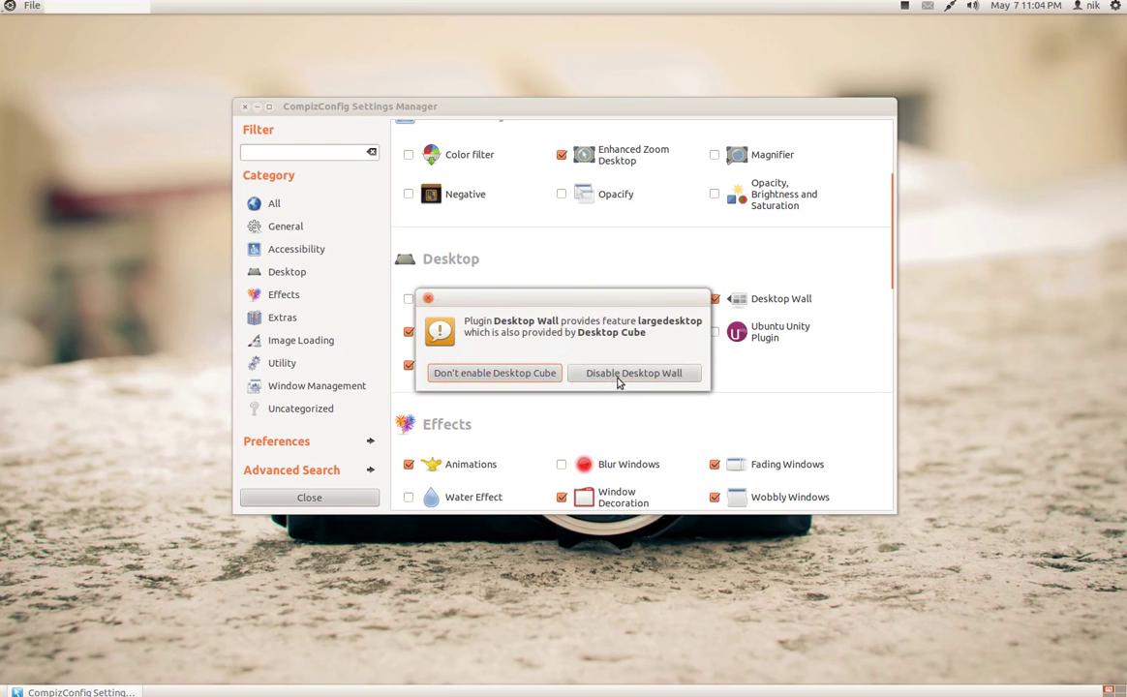
pyautogui.click(635, 376)
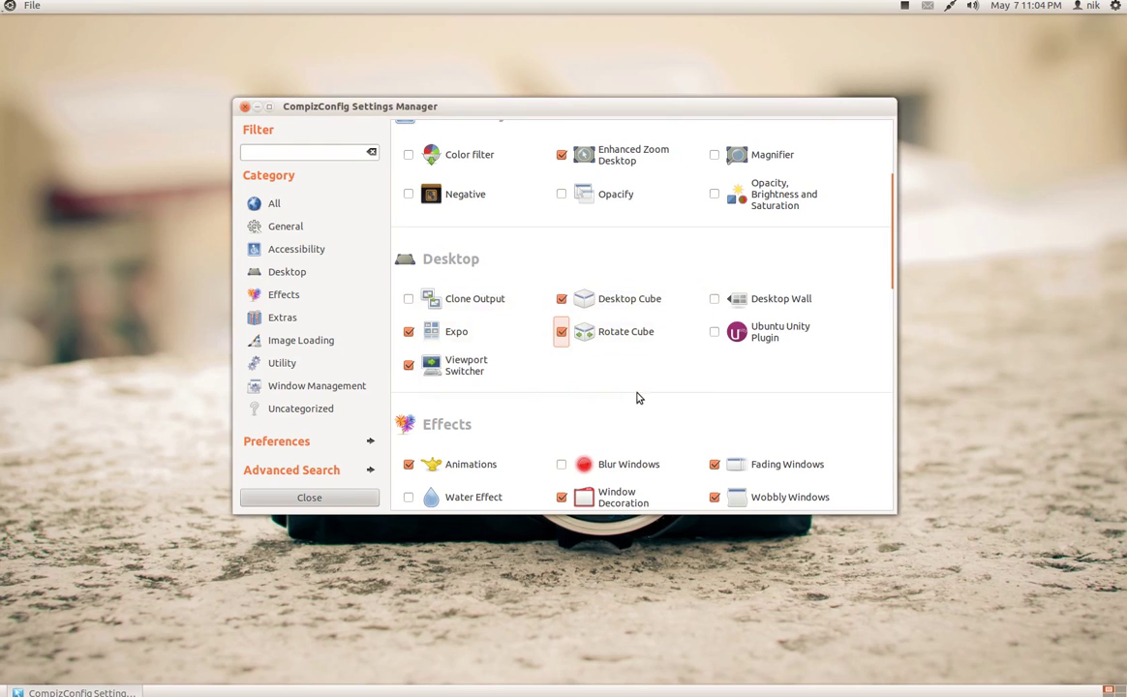
pyautogui.moveTo(500, 121); pyautogui.dragTo(659, 197)
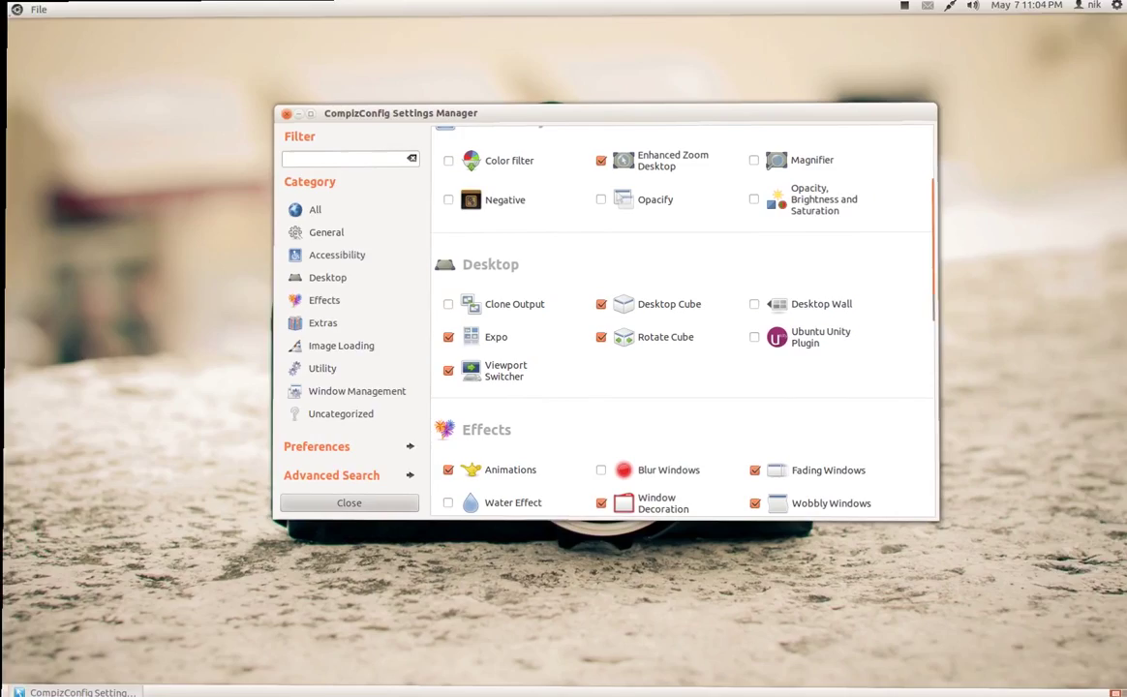
pyautogui.hotkey('ctrl', 'alt', 'Right')
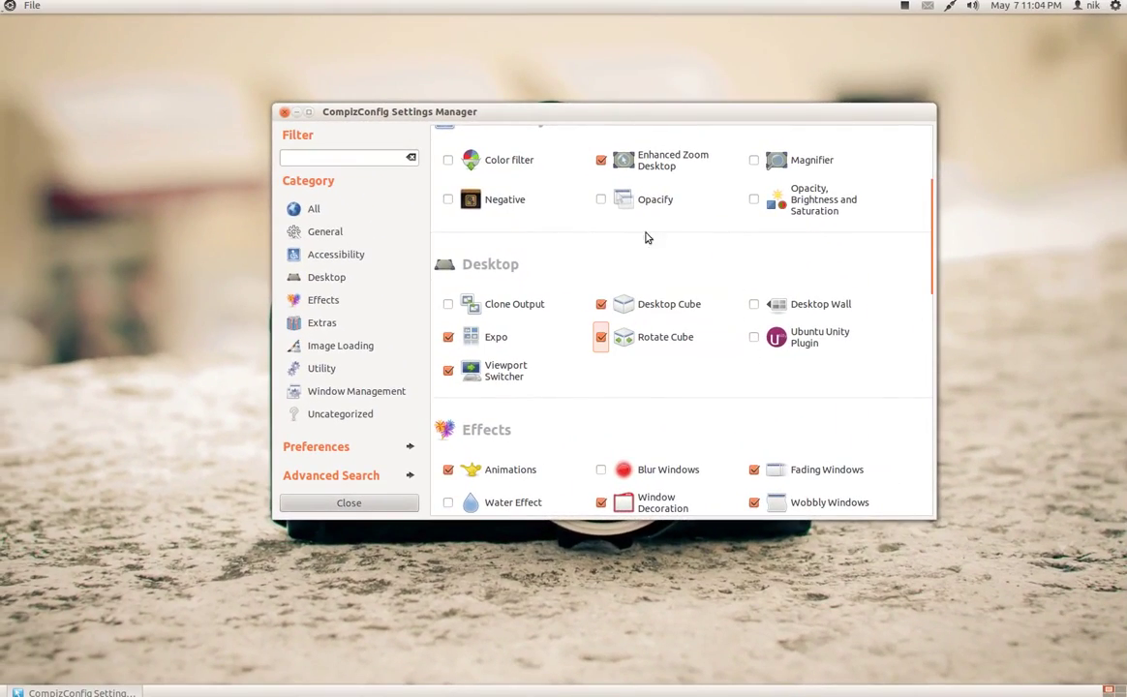
# Step: In the desktop size settings of General Options, set the vertical virtual size to 1 and the horizontal virtual size to 4
pyautogui.scroll(4, 639, 242)
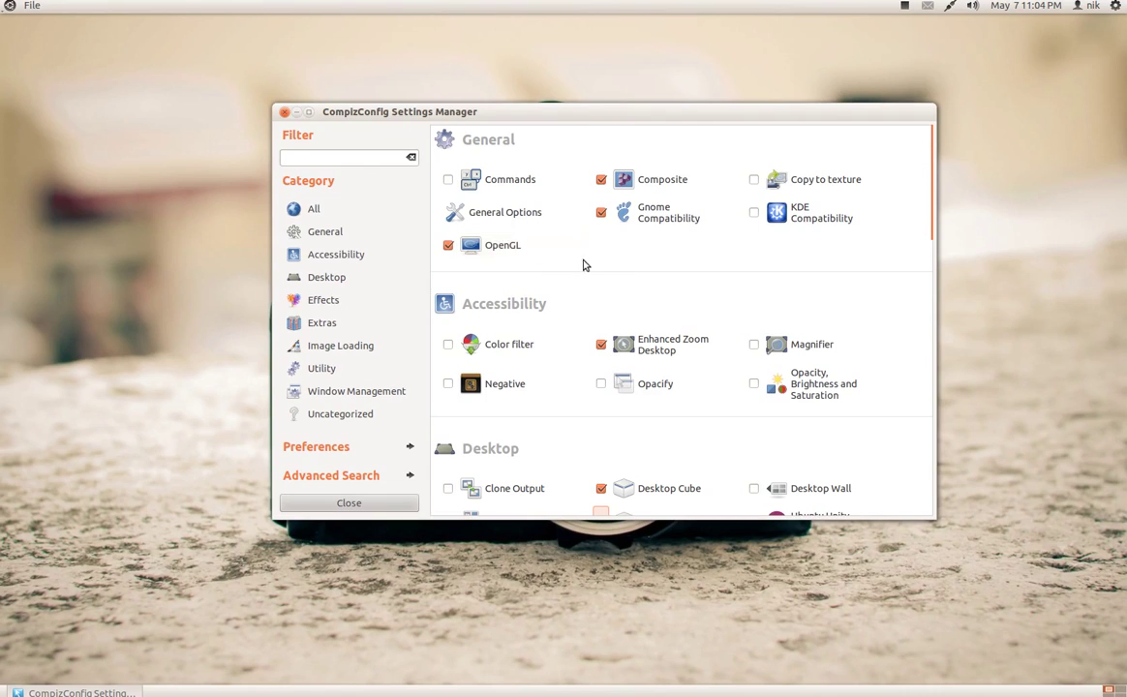
pyautogui.click(536, 217)
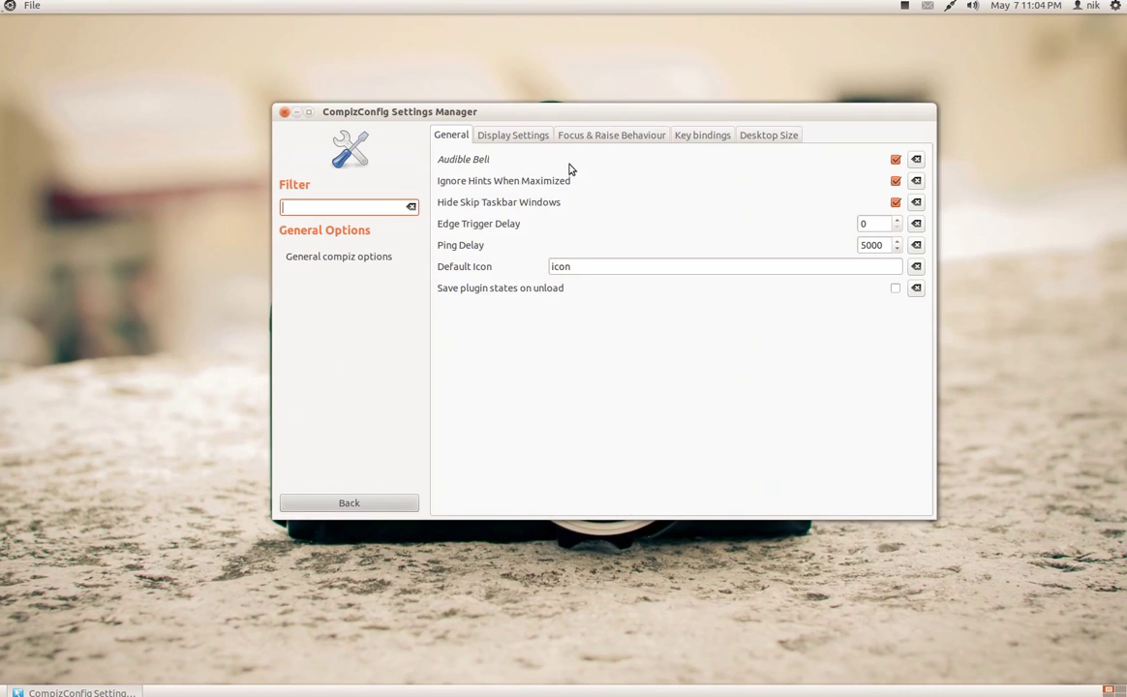
pyautogui.click(763, 141)
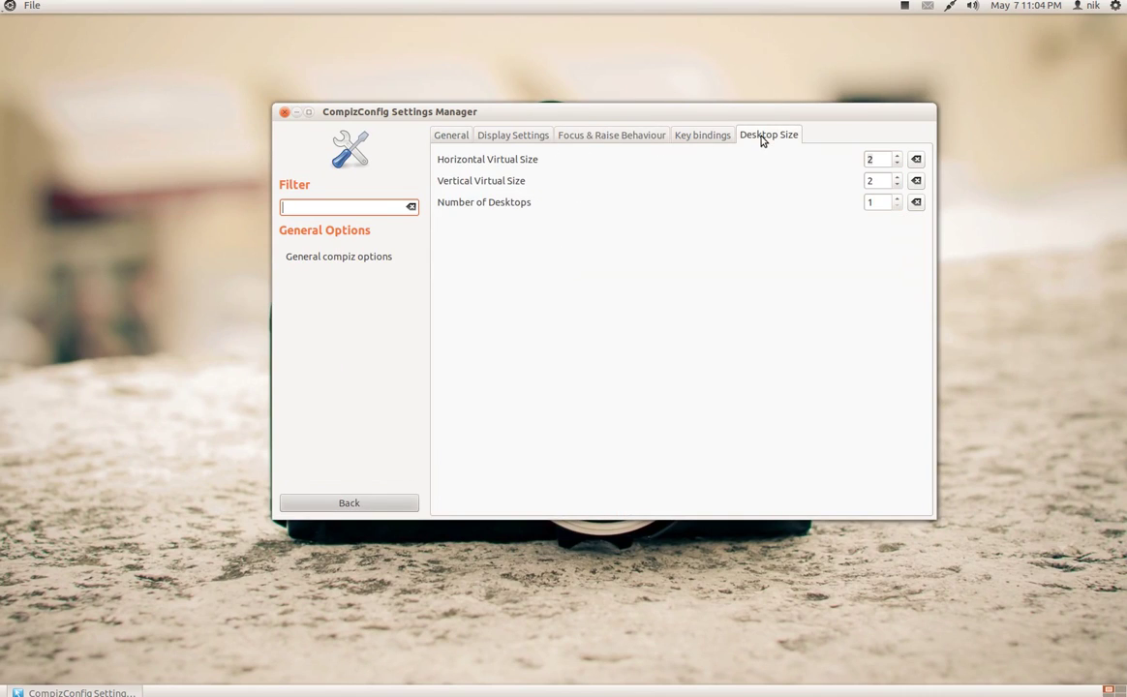
pyautogui.click(896, 184)
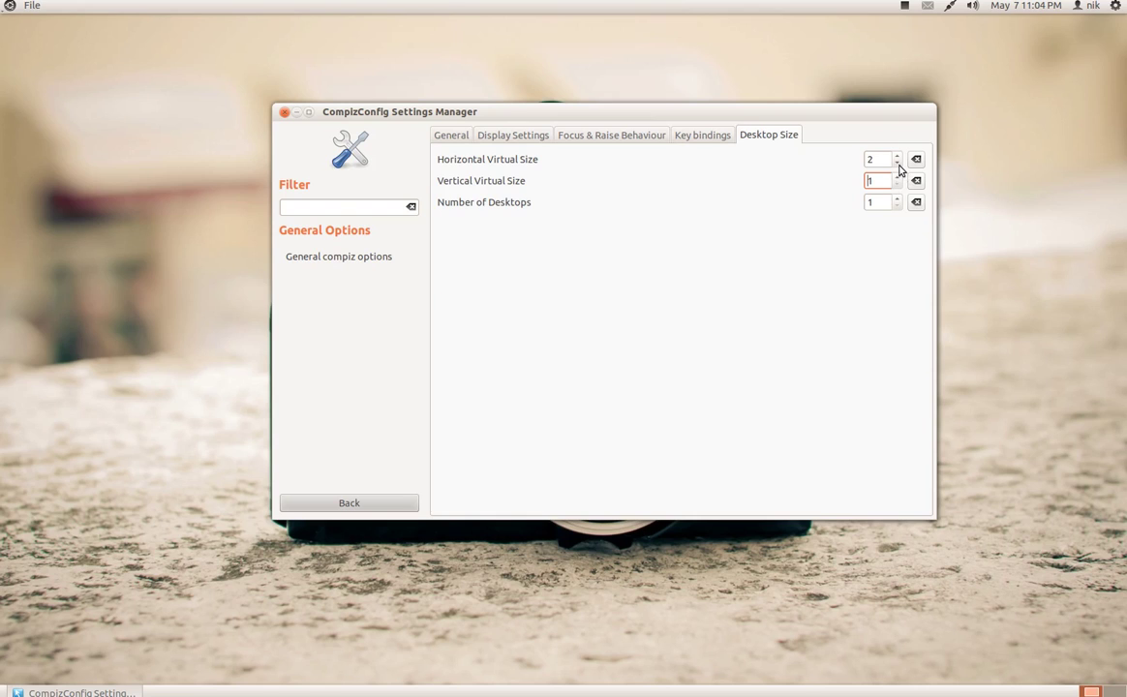
pyautogui.click(897, 164)
pyautogui.click(896, 156)
pyautogui.click(896, 156)
pyautogui.click(896, 156)
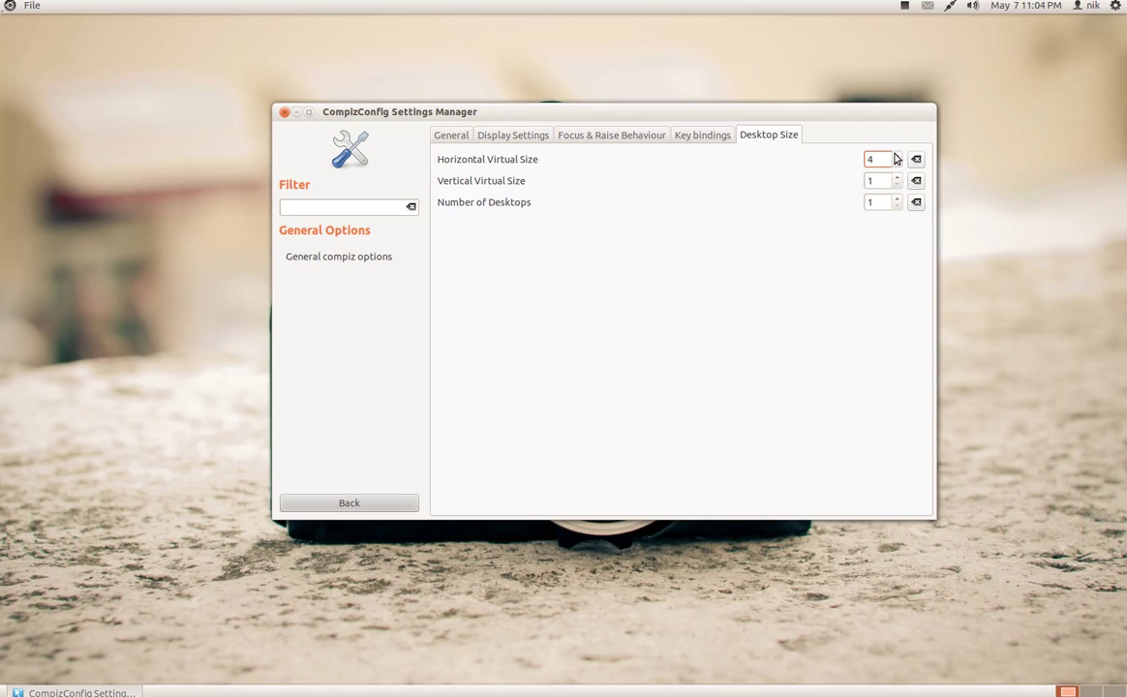
pyautogui.click(896, 156)
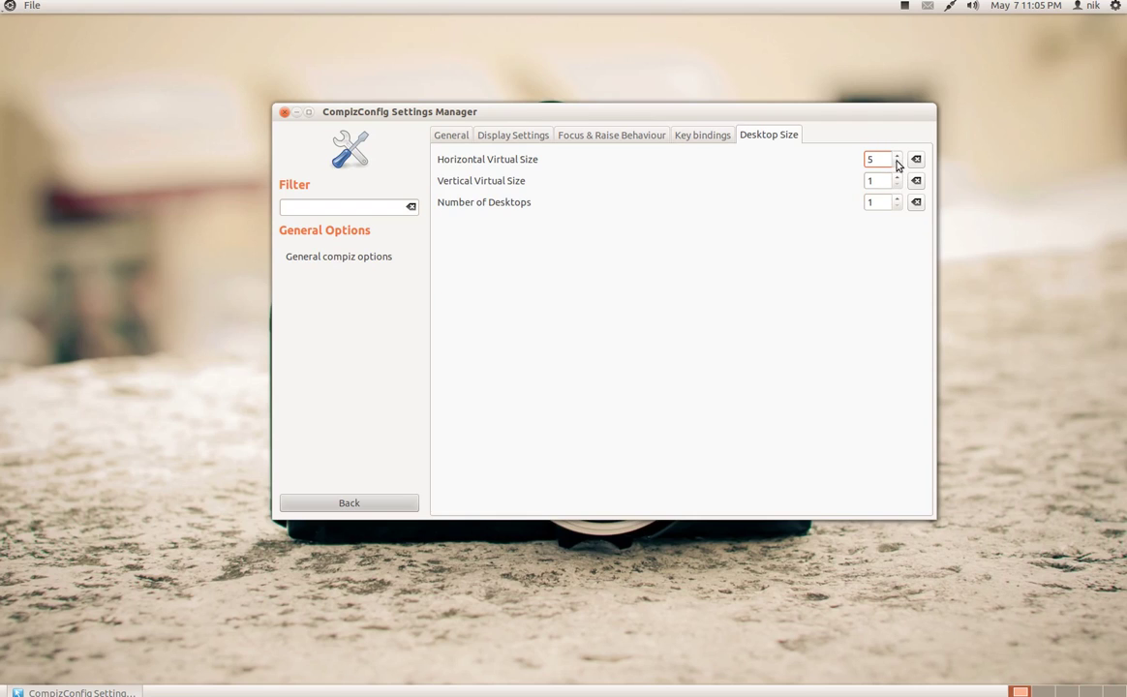
pyautogui.click(896, 156)
pyautogui.hotkey('ctrl', 'alt', 'Right')
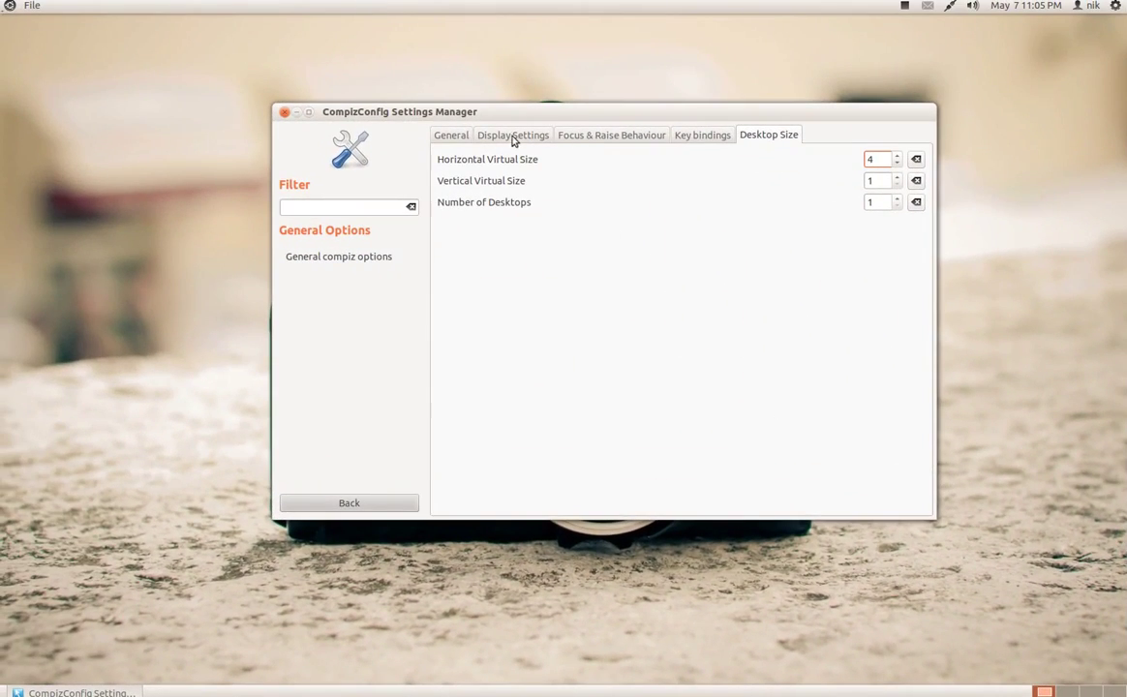
# Step: Check the display and general settings of General Options, return to the plugin overview and look through the Desktop and Effects plugins
pyautogui.click(513, 140)
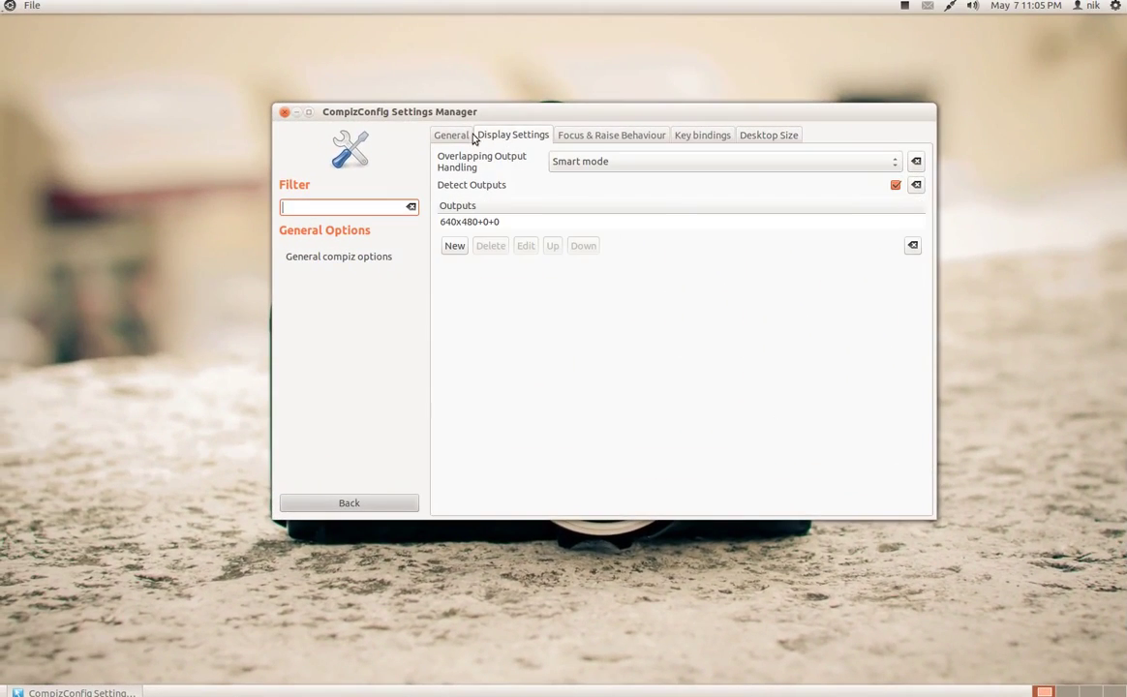
pyautogui.click(451, 137)
pyautogui.click(400, 504)
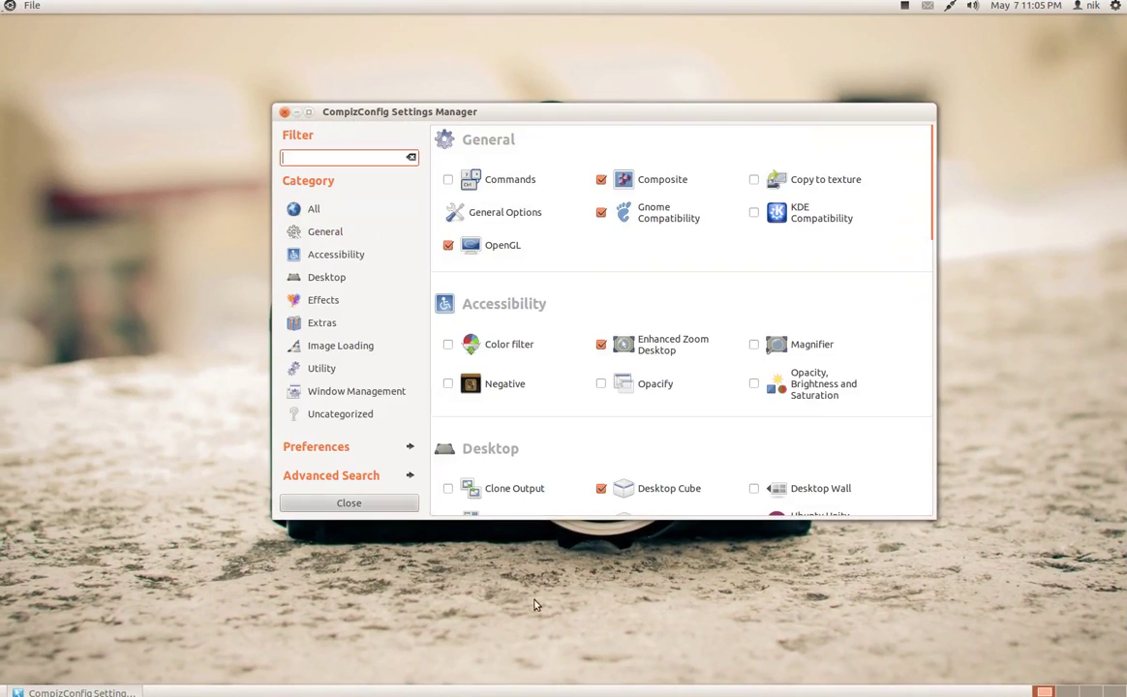
pyautogui.scroll(-3, 679, 469)
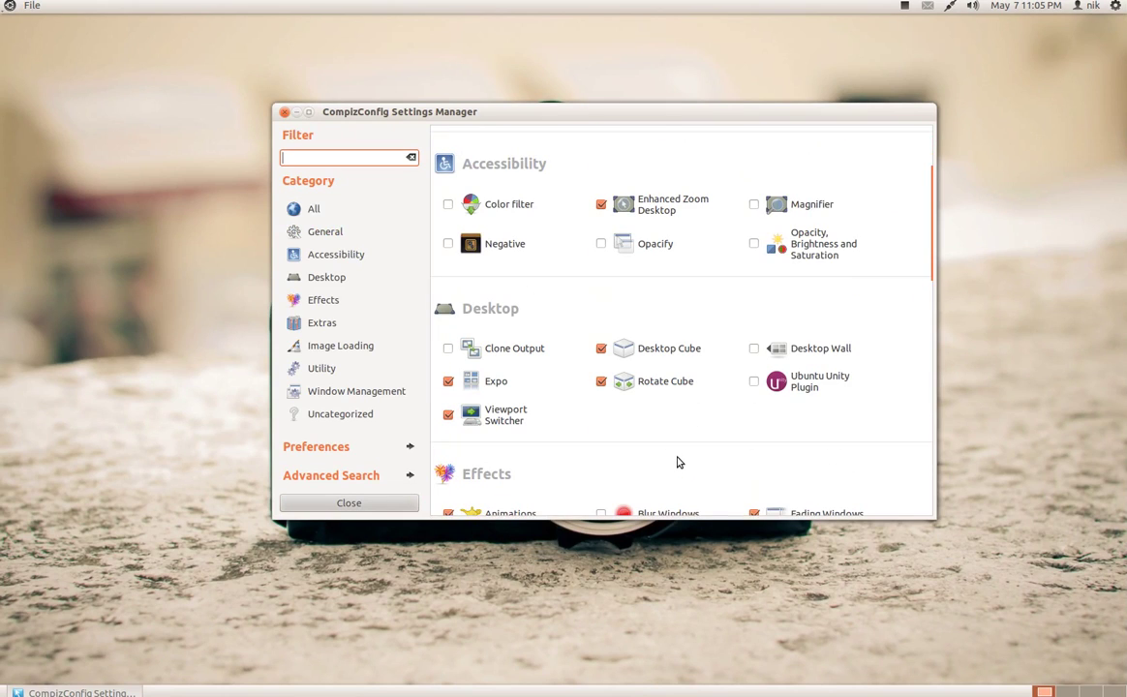
pyautogui.scroll(-3, 678, 460)
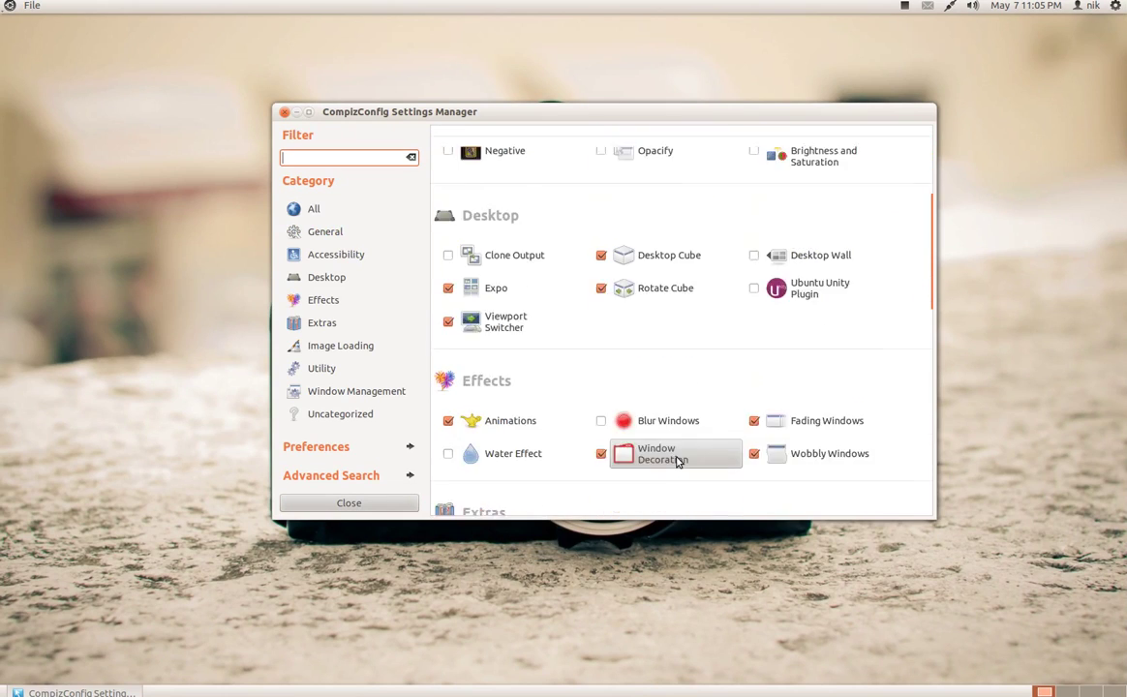
# Step: Test the window effects by minimizing, restoring and moving the CompizConfig Settings Manager window
pyautogui.click(296, 112)
pyautogui.click(78, 693)
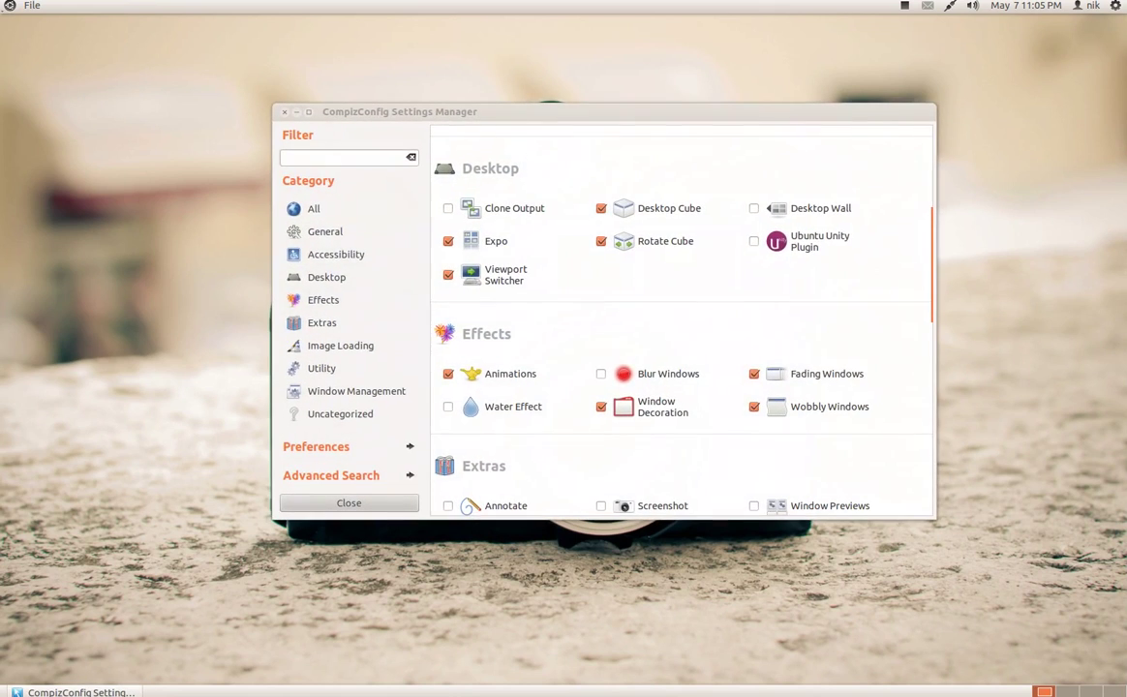
pyautogui.moveTo(710, 118); pyautogui.dragTo(659, 120)
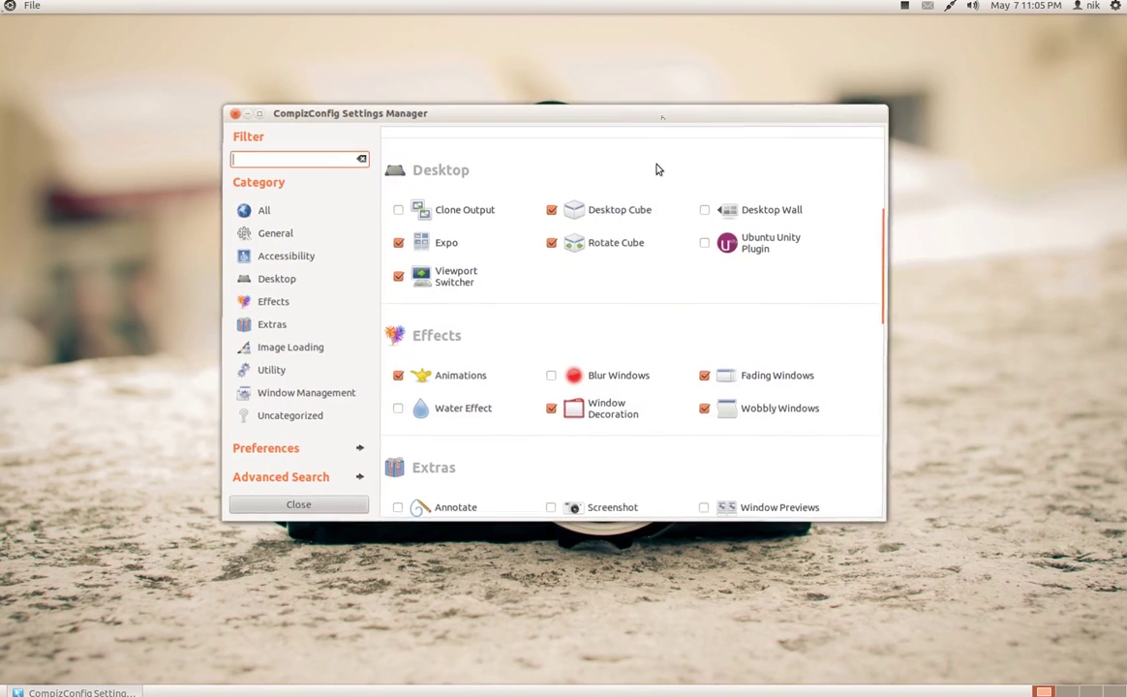
# Step: Open the Animations plugin settings and set the duration of the Zoom minimize animation to 328
pyautogui.click(466, 385)
pyautogui.click(736, 141)
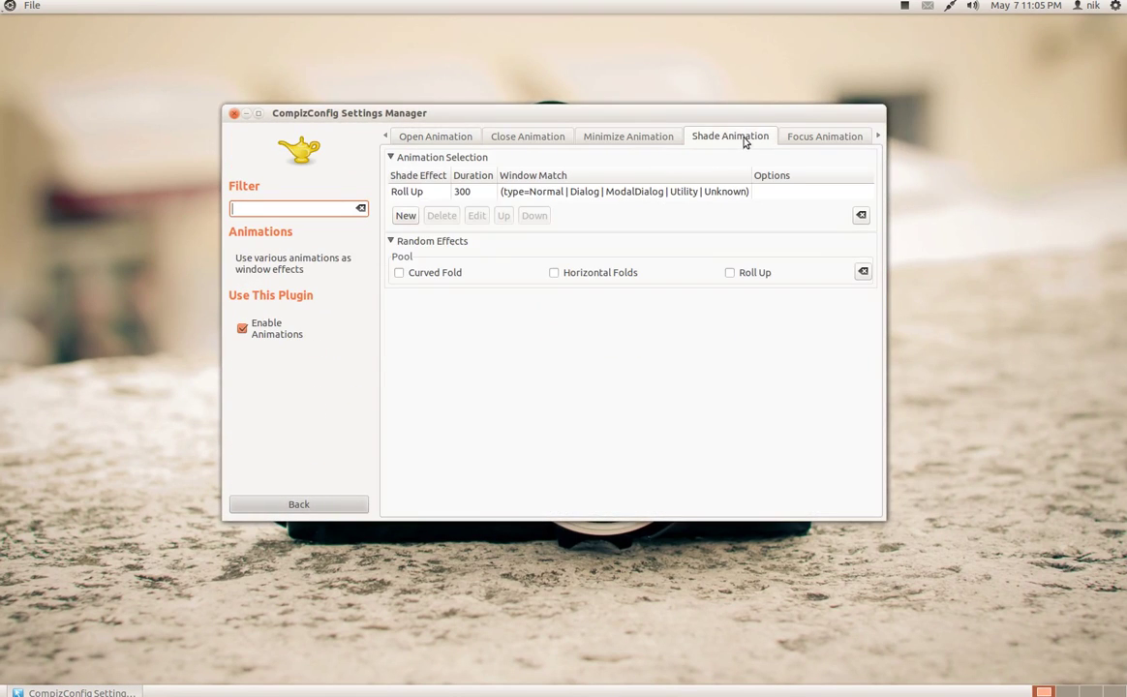
pyautogui.scroll(-1, 755, 142)
pyautogui.scroll(1, 760, 144)
pyautogui.scroll(1, 746, 143)
pyautogui.click(558, 194)
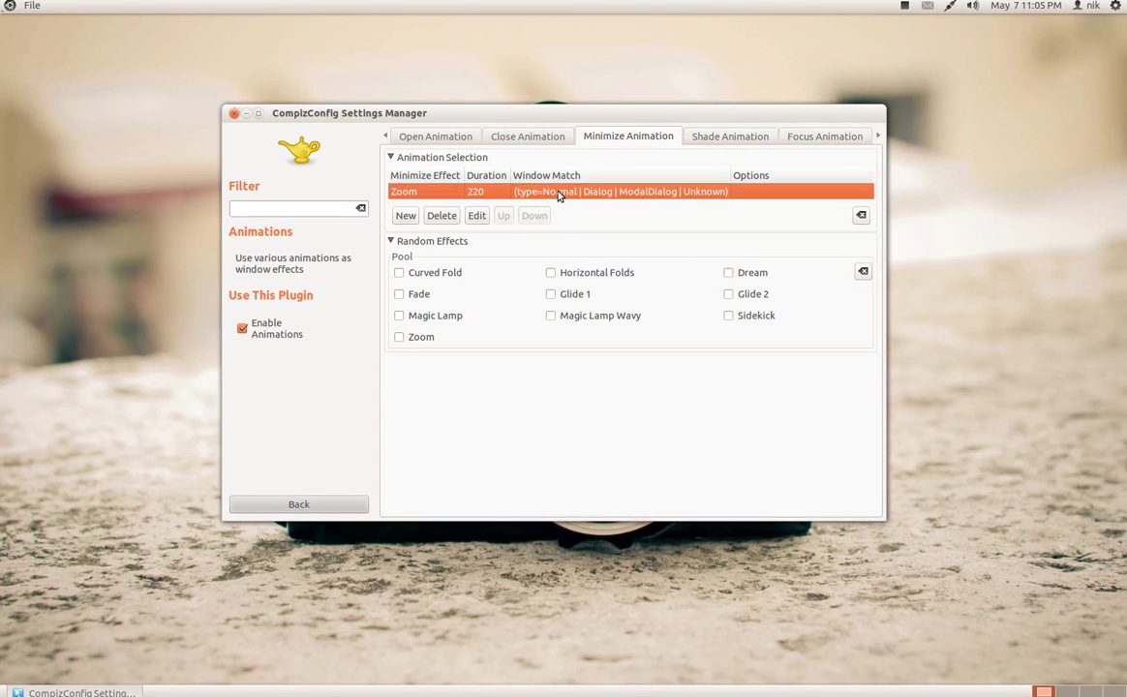
pyautogui.doubleClick(558, 194)
pyautogui.click(717, 324)
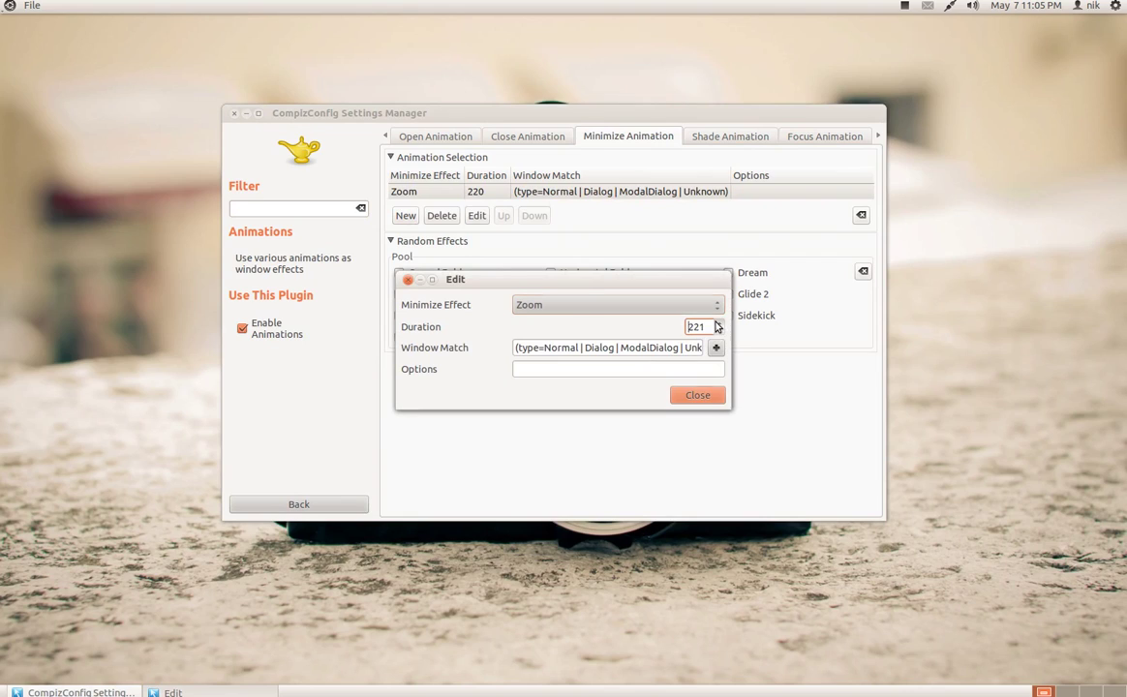
pyautogui.moveTo(717, 326); pyautogui.dragTo(716, 326)
pyautogui.click(698, 395)
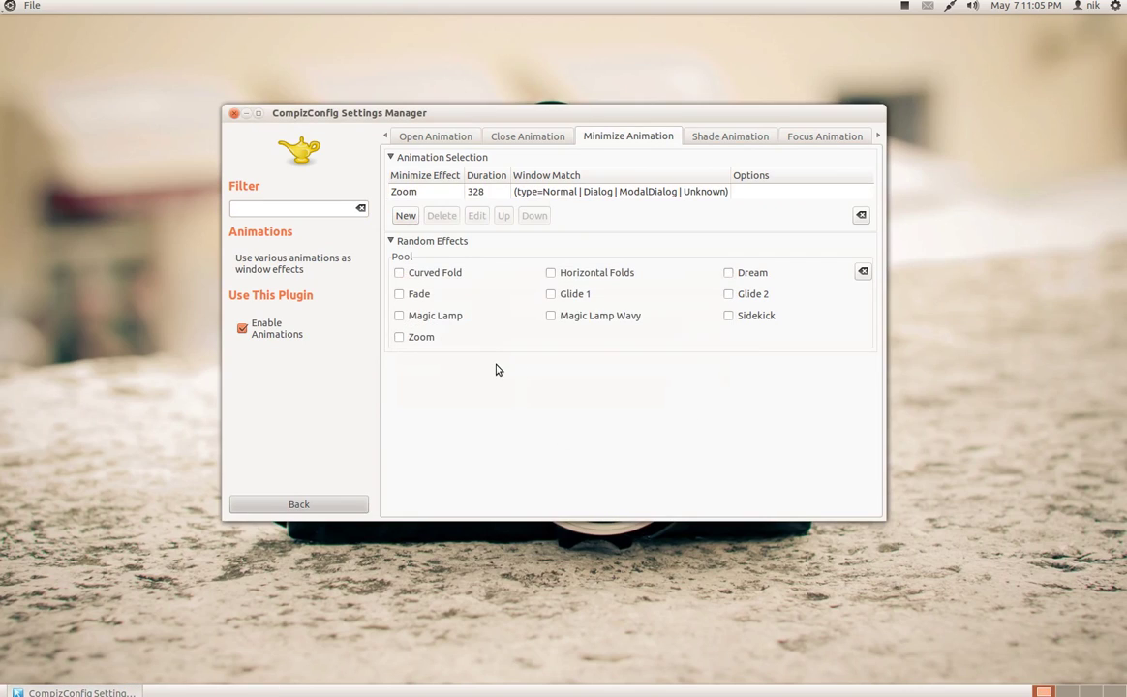
# Step: Change the minimize effect of the existing minimize animation entry to Random
pyautogui.click(576, 198)
pyautogui.doubleClick(574, 198)
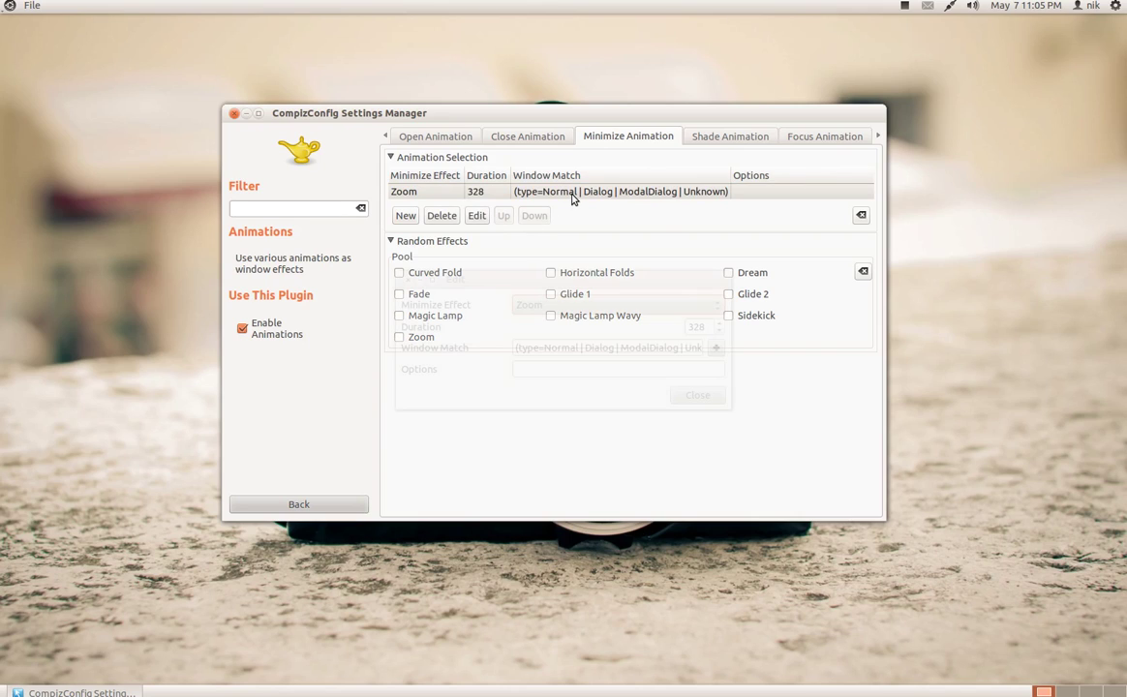
pyautogui.click(577, 305)
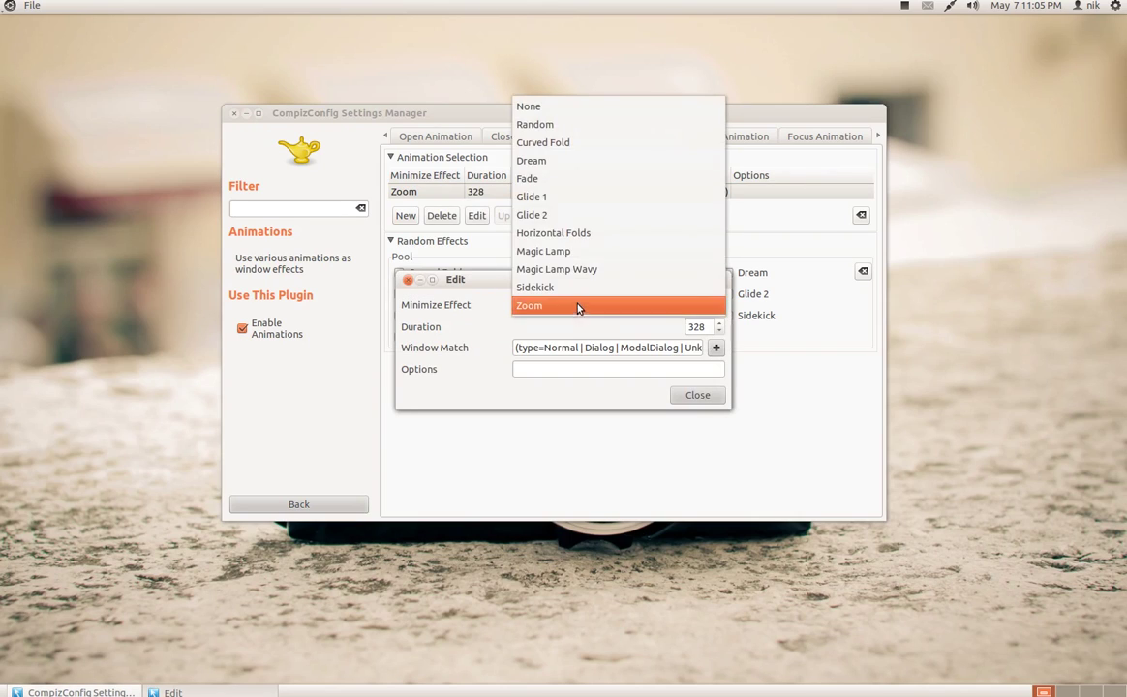
pyautogui.click(570, 124)
pyautogui.click(696, 394)
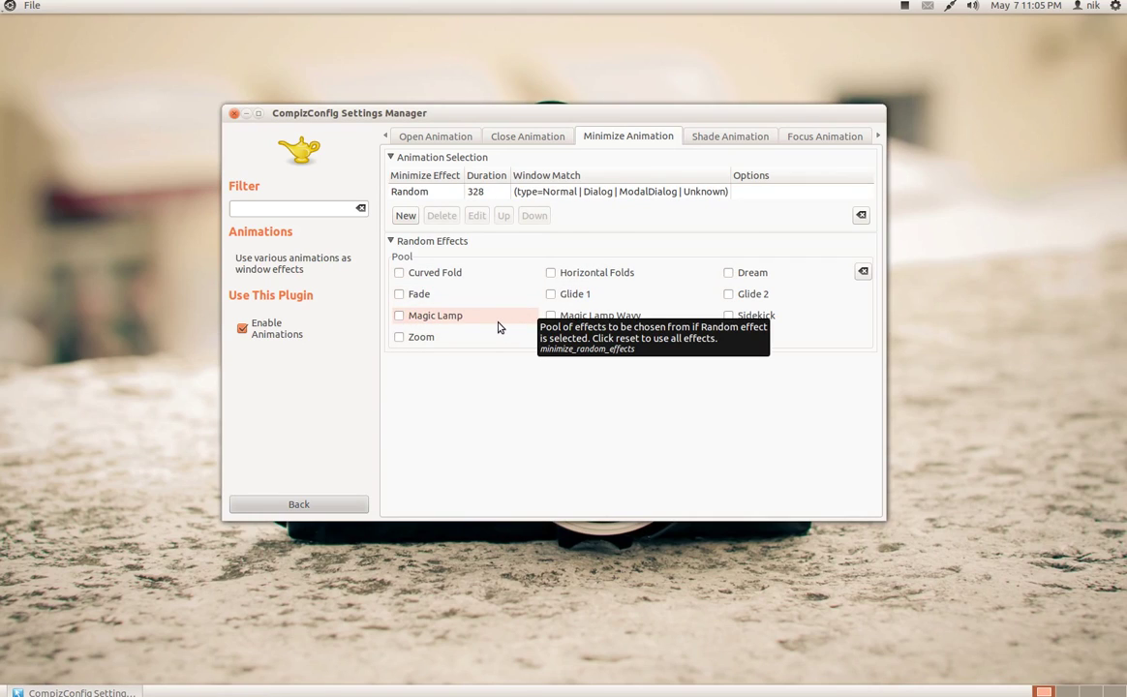
# Step: Test the random minimize animation by repeatedly minimizing and restoring the CompizConfig Settings Manager window
pyautogui.click(246, 113)
pyautogui.click(81, 693)
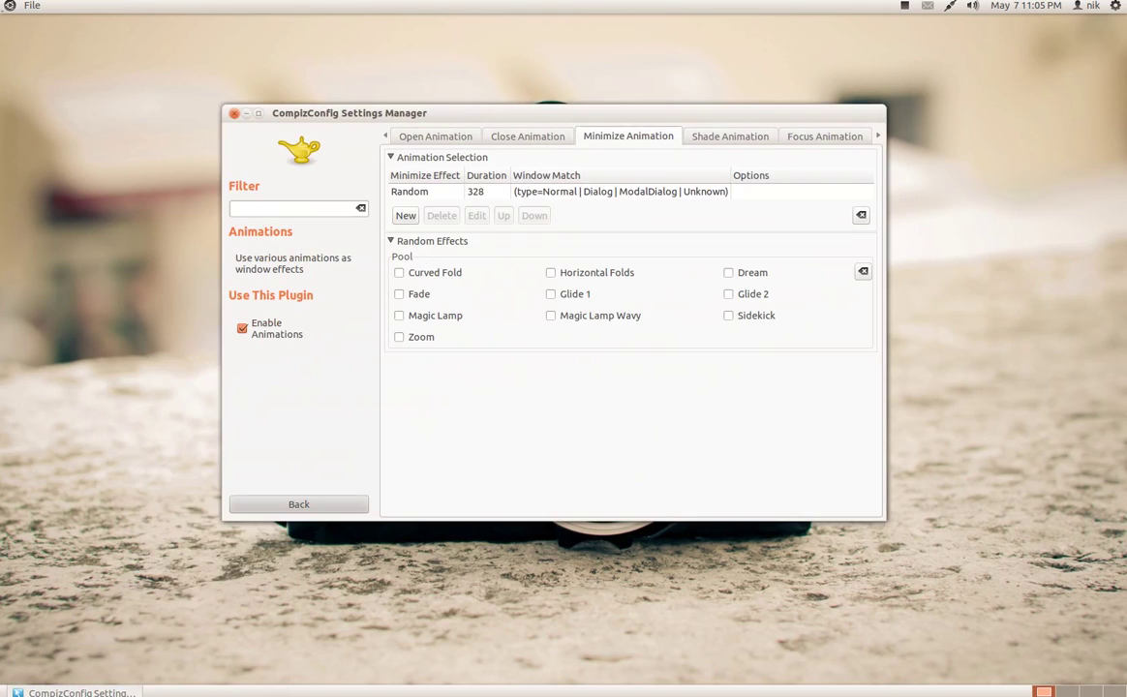
pyautogui.click(80, 692)
pyautogui.click(81, 692)
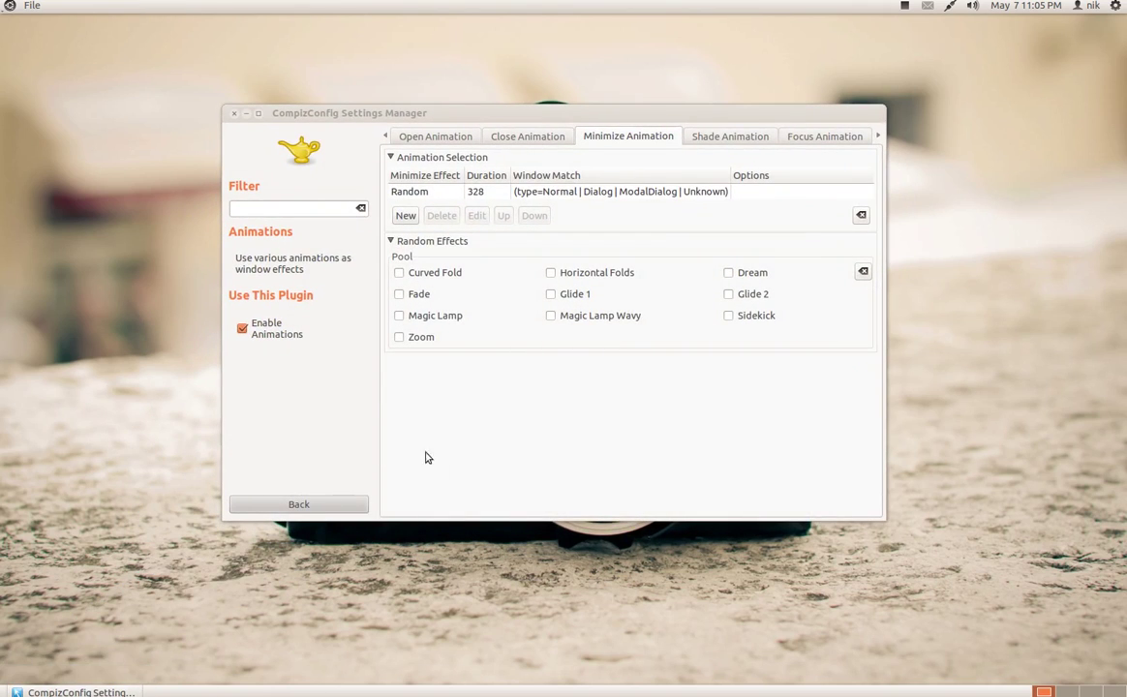
# Step: Add Magic Lamp to the pool of random minimize effects and test it by minimizing and restoring the window
pyautogui.click(404, 326)
pyautogui.click(401, 319)
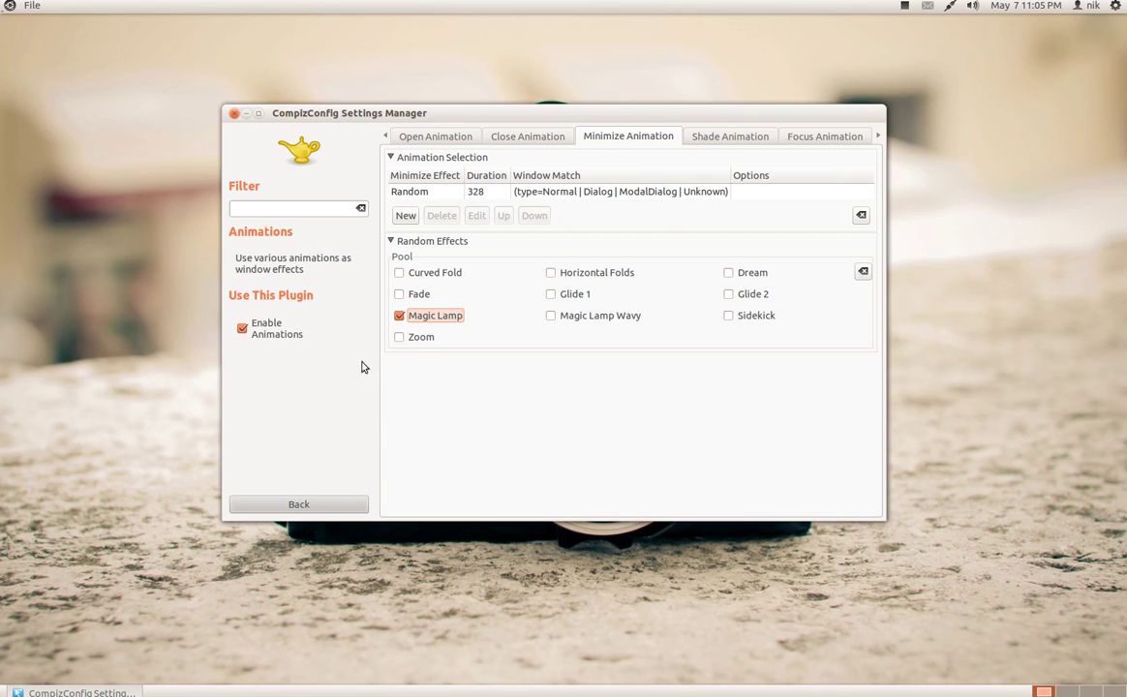
pyautogui.click(246, 114)
pyautogui.click(78, 691)
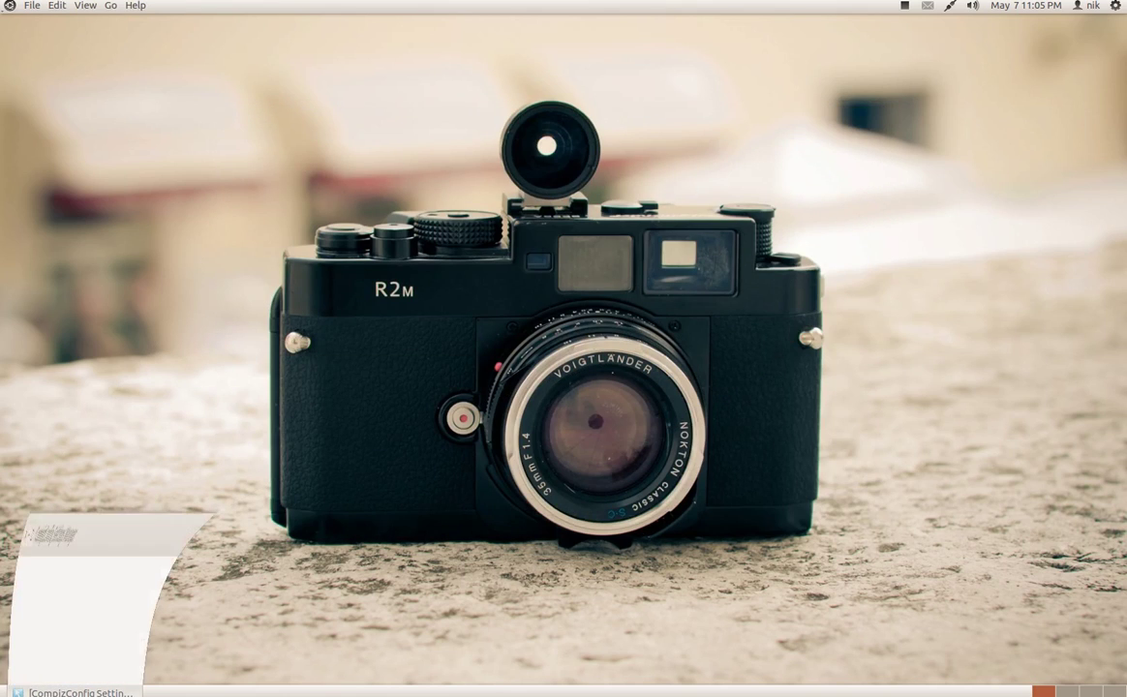
# Step: Set the duration of the Random minimize animation to 516
pyautogui.doubleClick(518, 191)
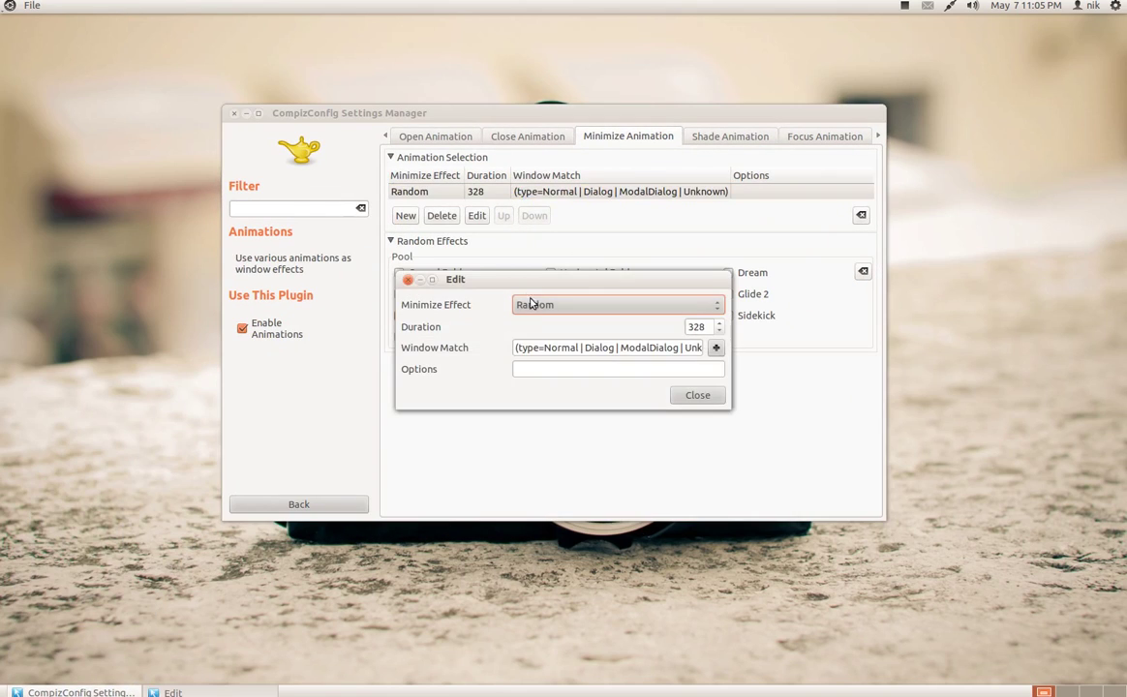
pyautogui.click(719, 325)
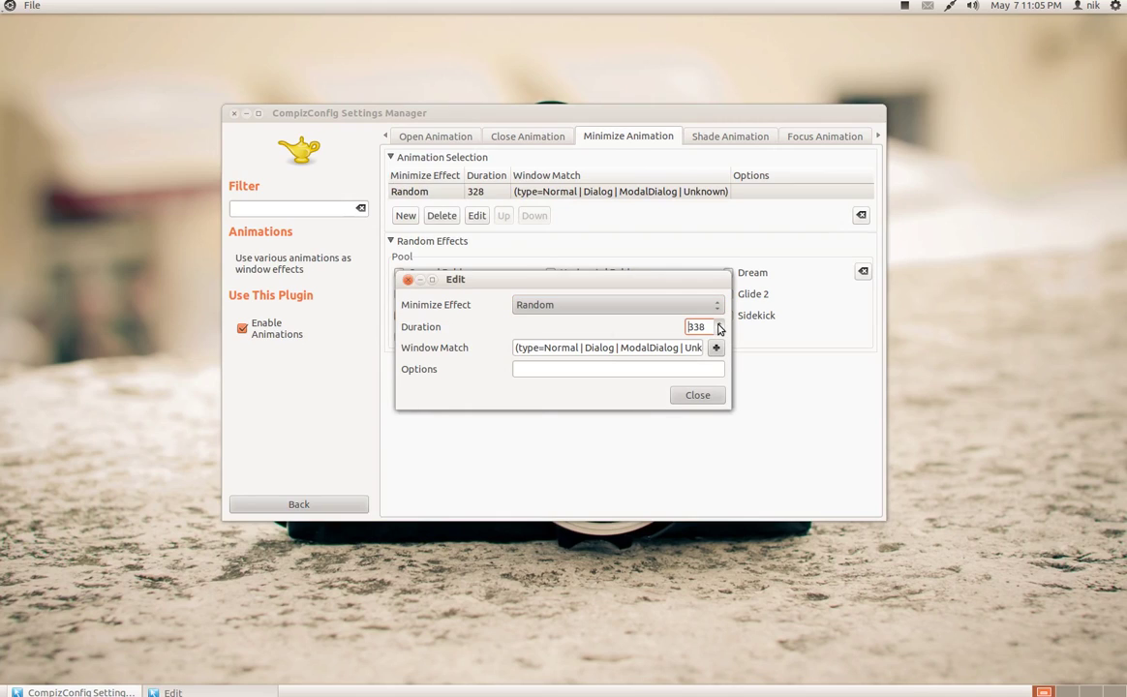
pyautogui.moveTo(718, 327); pyautogui.dragTo(719, 327)
pyautogui.click(698, 396)
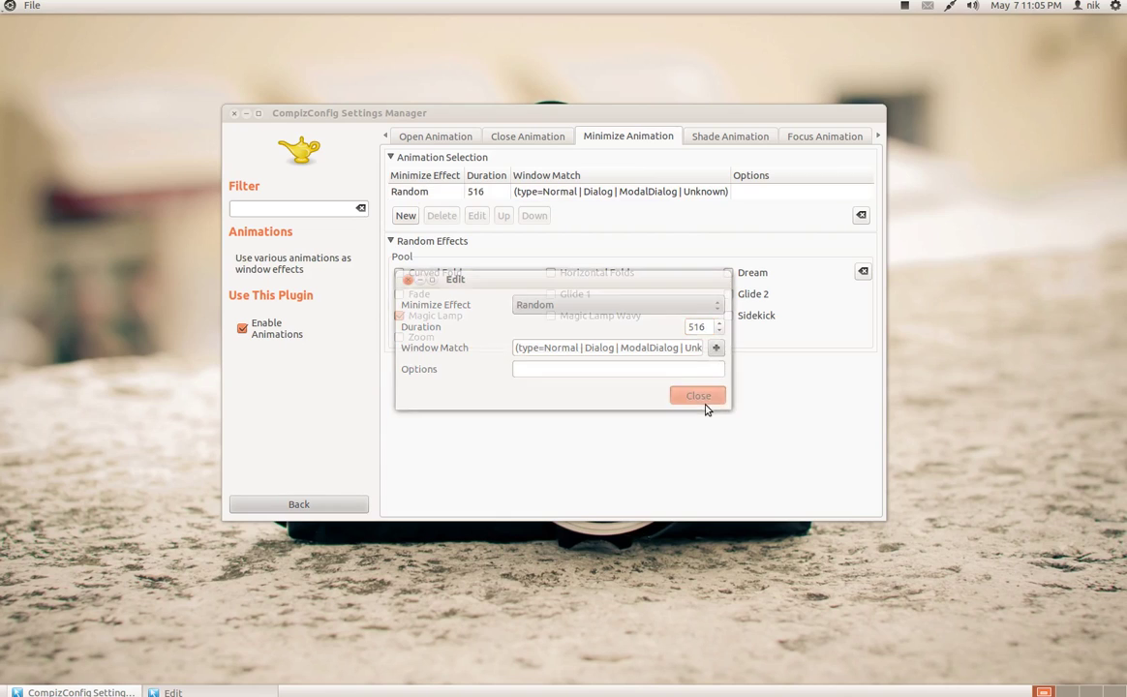
# Step: Check the slower Magic Lamp animation by minimizing and restoring the settings window several times
pyautogui.click(246, 115)
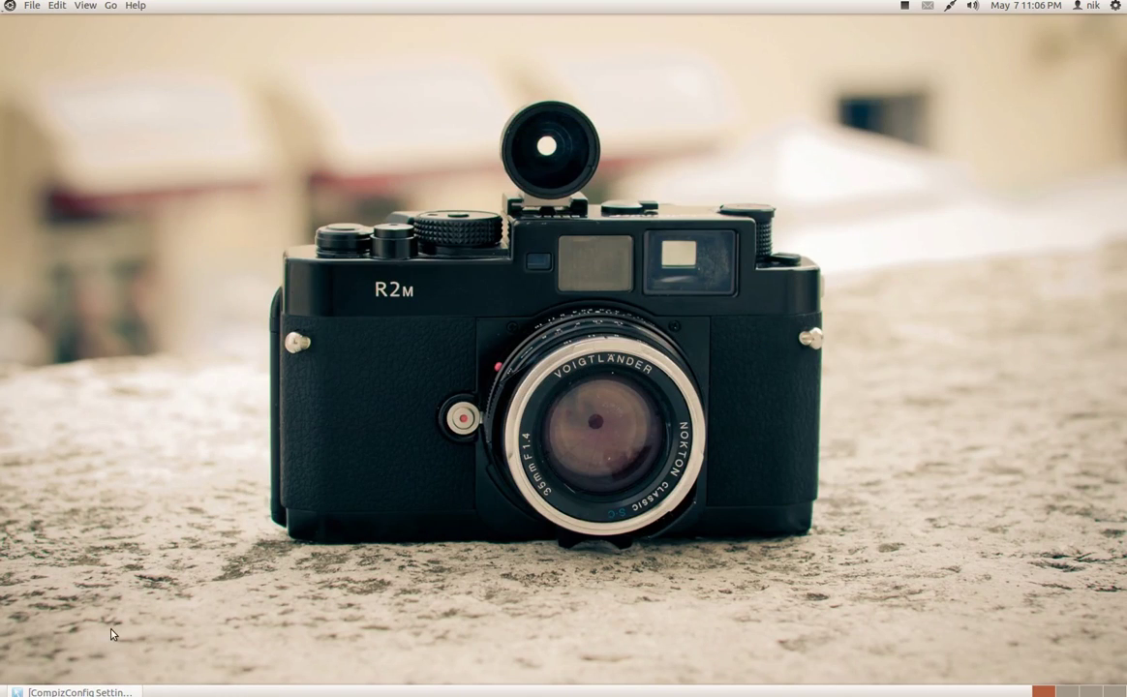
pyautogui.click(75, 693)
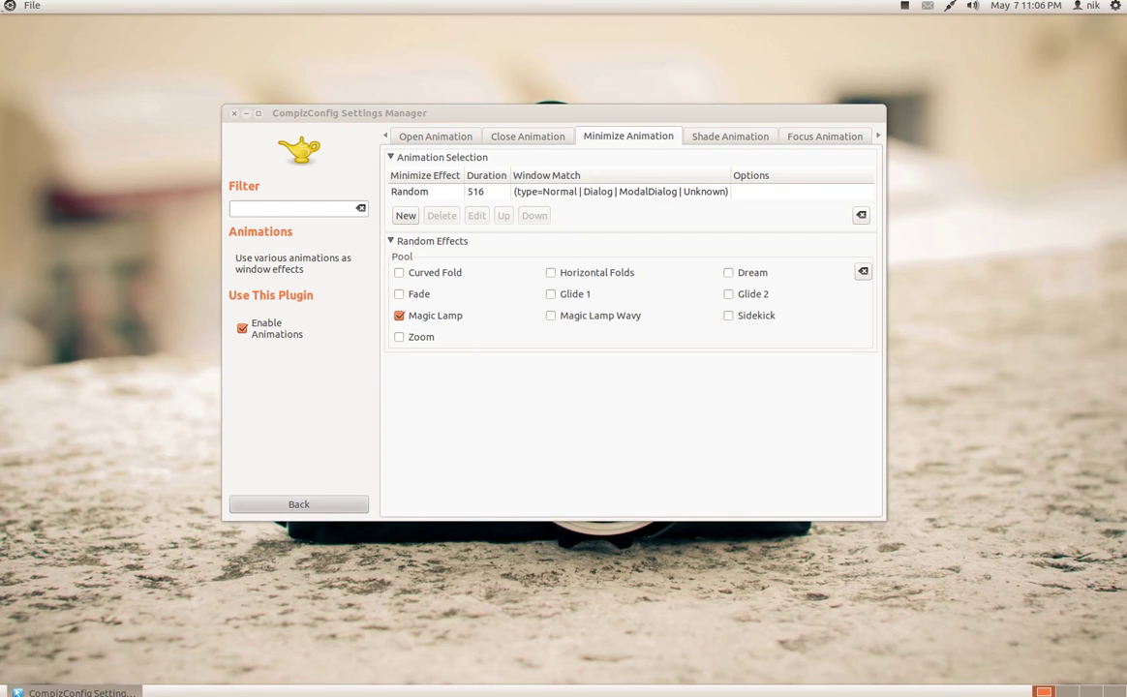
pyautogui.click(76, 693)
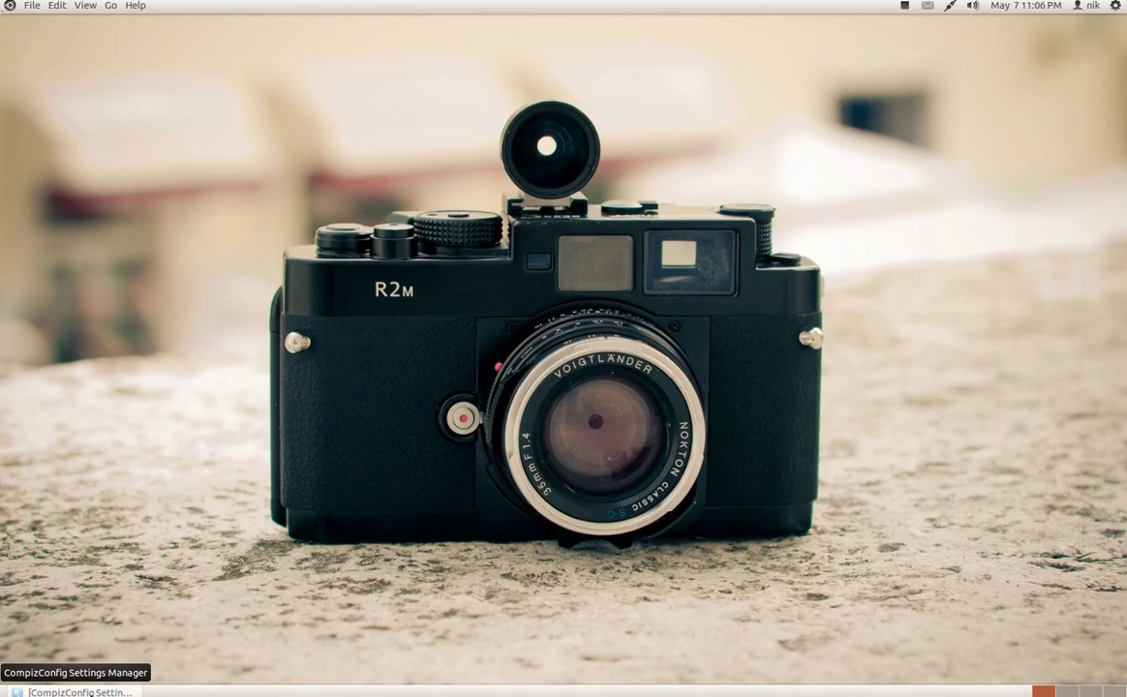
pyautogui.click(76, 693)
pyautogui.click(76, 693)
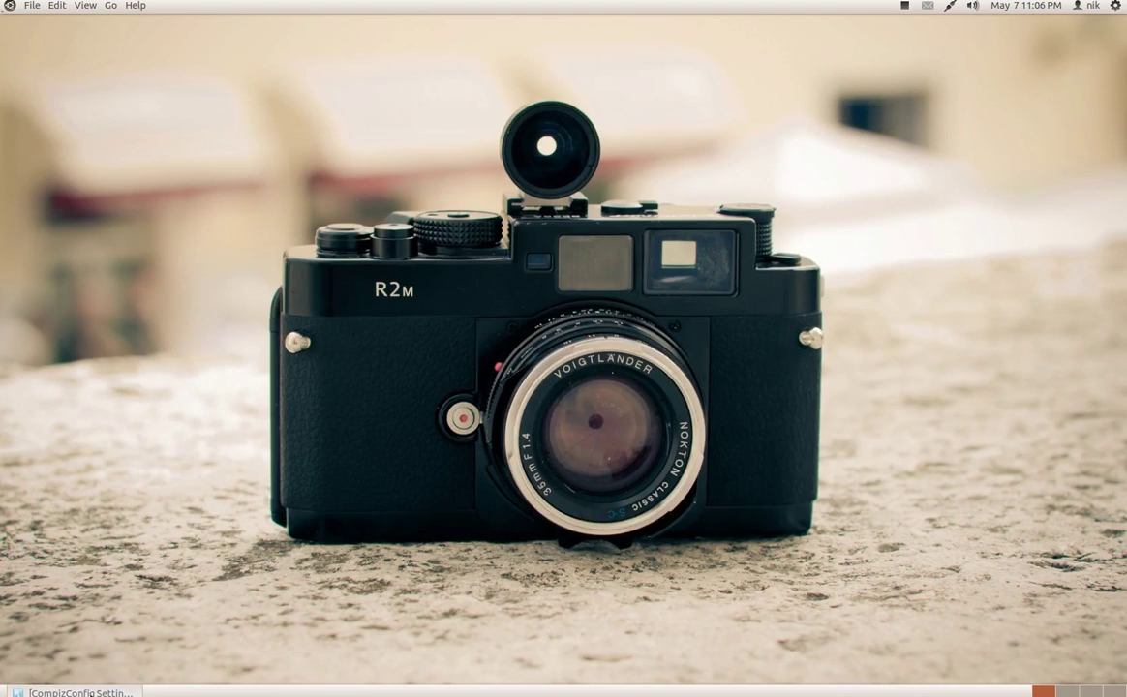
pyautogui.click(75, 692)
pyautogui.click(75, 692)
pyautogui.click(76, 692)
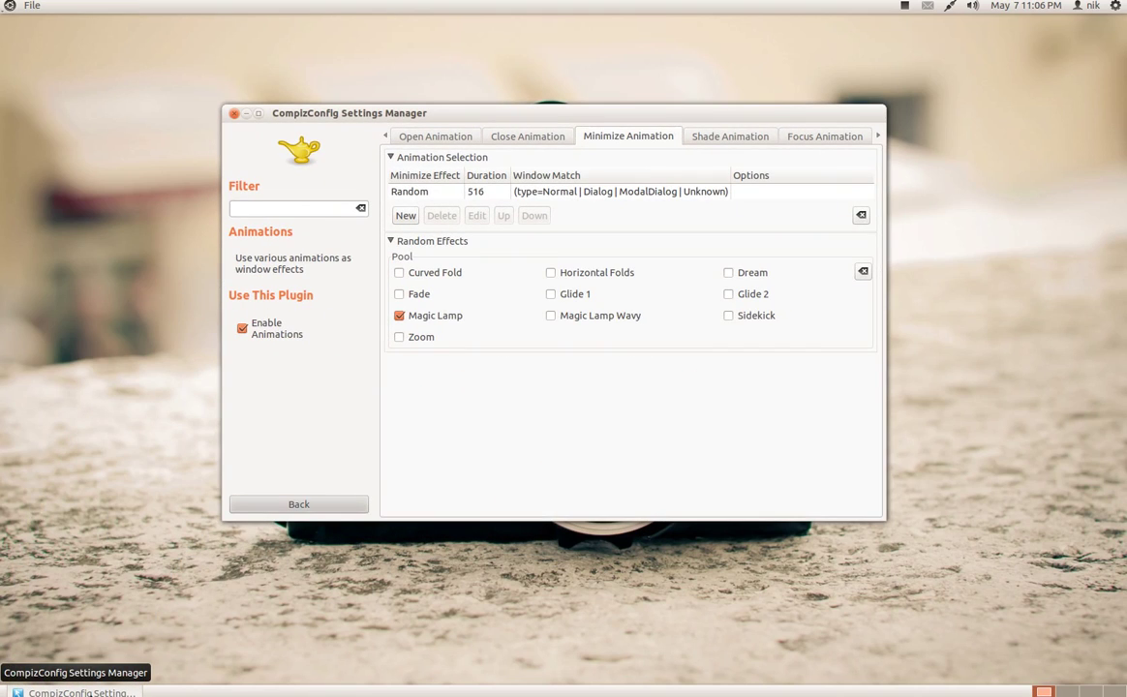
pyautogui.click(76, 693)
pyautogui.click(75, 693)
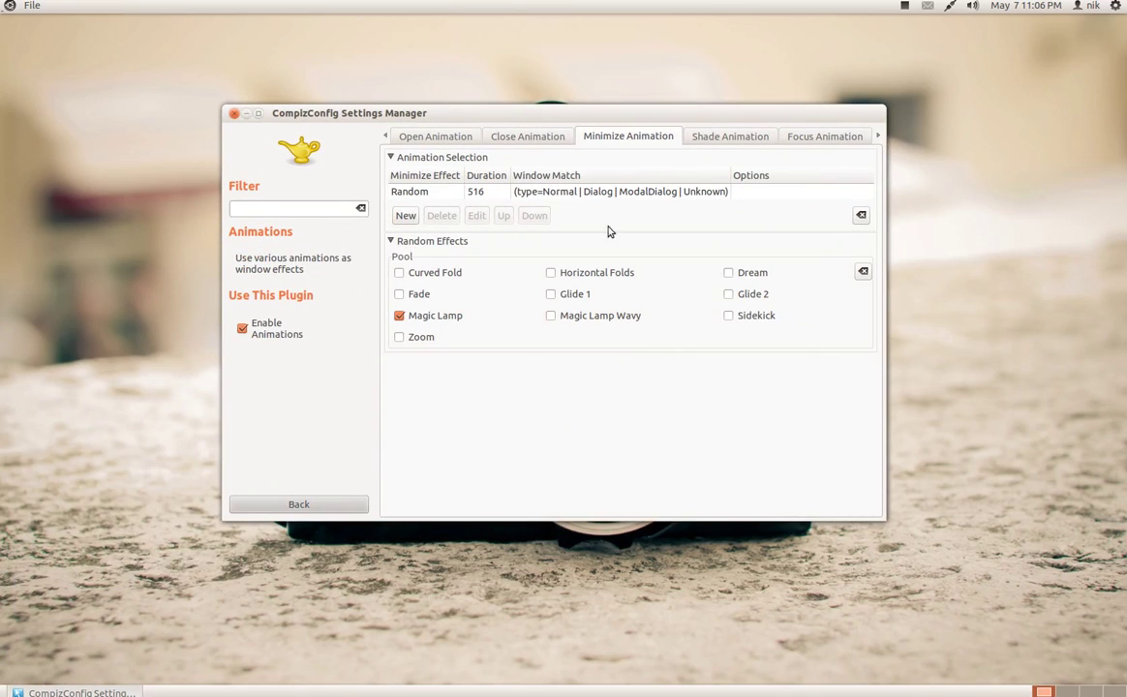
# Step: Rotate the desktop cube to the neighbouring workspace and back, and look at the Close and Open Animation settings
pyautogui.hotkey('ctrl', 'alt', 'Left')
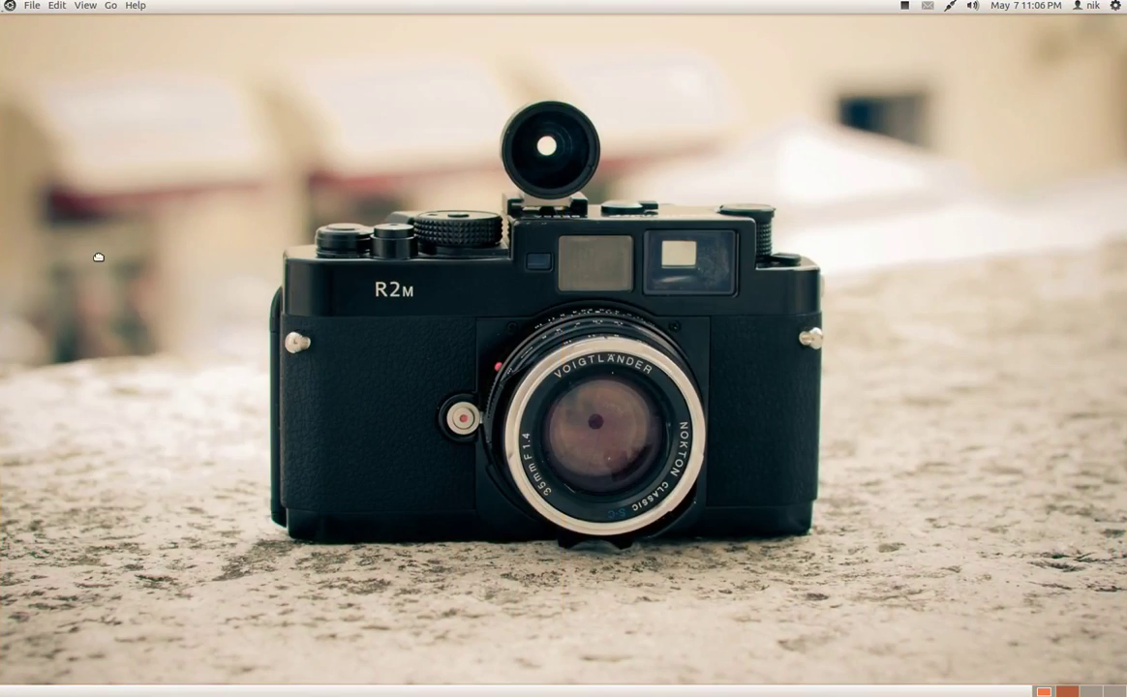
pyautogui.hotkey('ctrl', 'alt', 'Left')
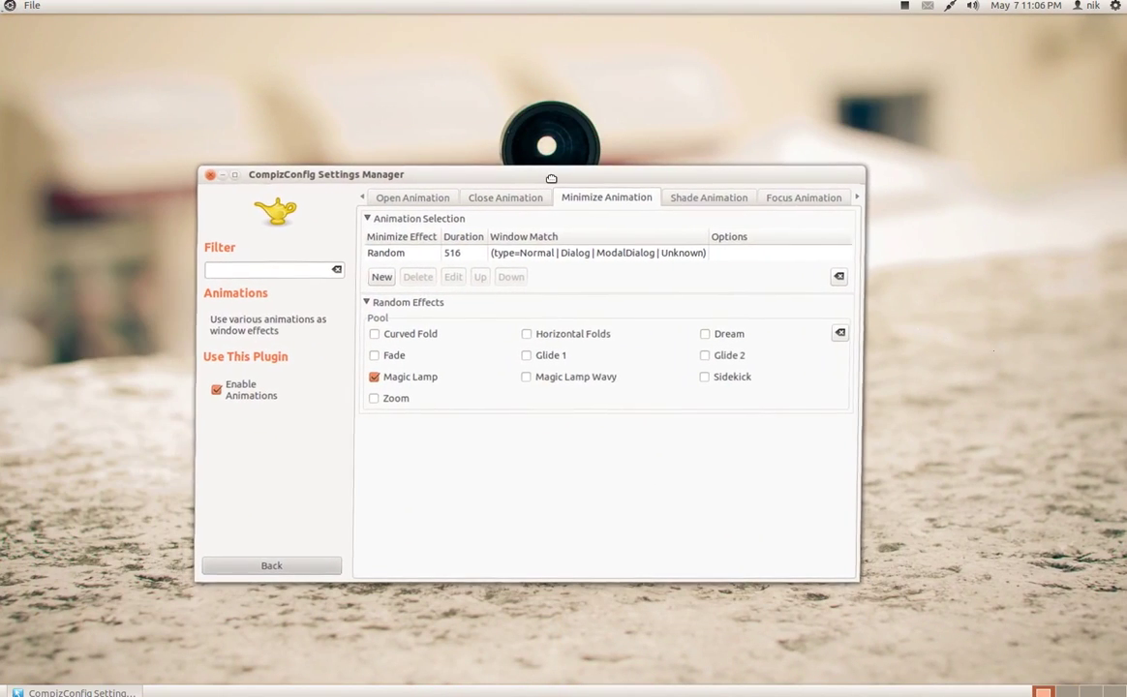
pyautogui.click(494, 200)
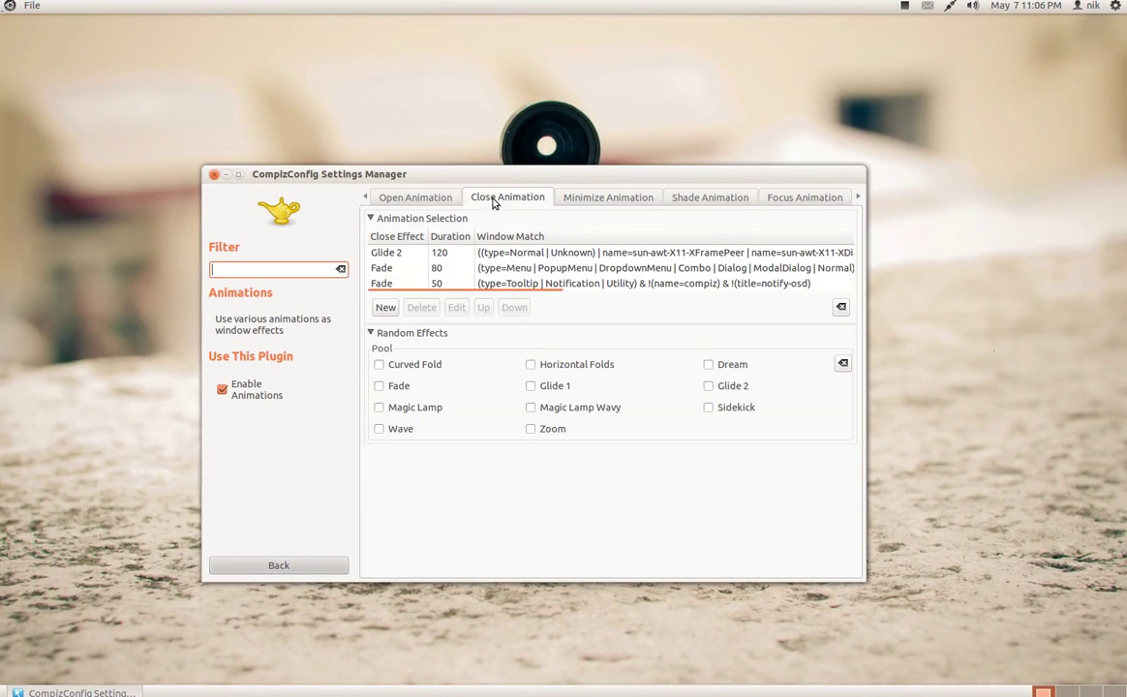
pyautogui.click(425, 199)
# Step: Test moving the settings window across the screen edge between workspaces, snap it to half the screen and return it to a floating position
pyautogui.press('ctrl+super+d')
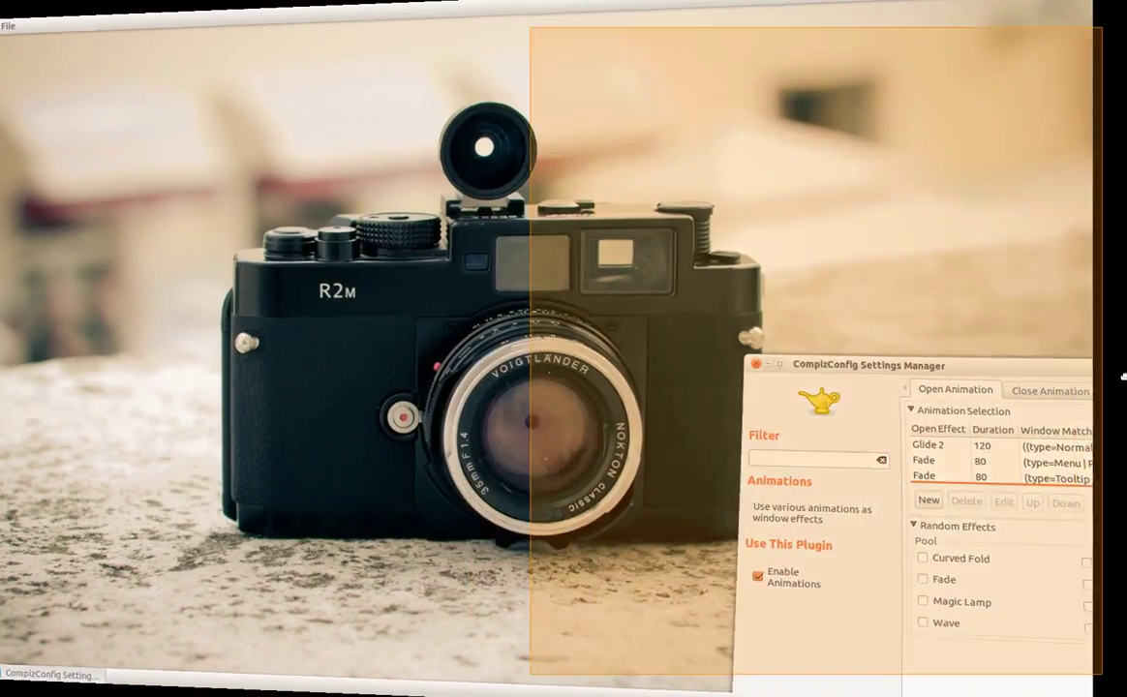
pyautogui.press('ctrl+super+d')
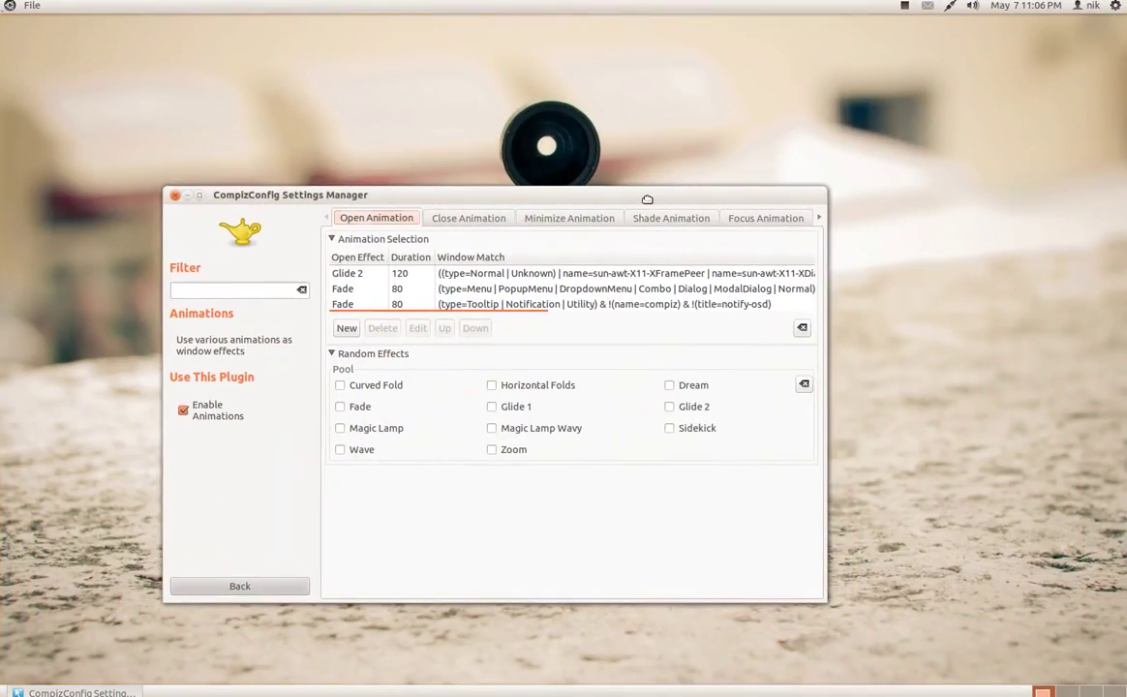
pyautogui.moveTo(648, 189); pyautogui.dragTo(1126, 316)
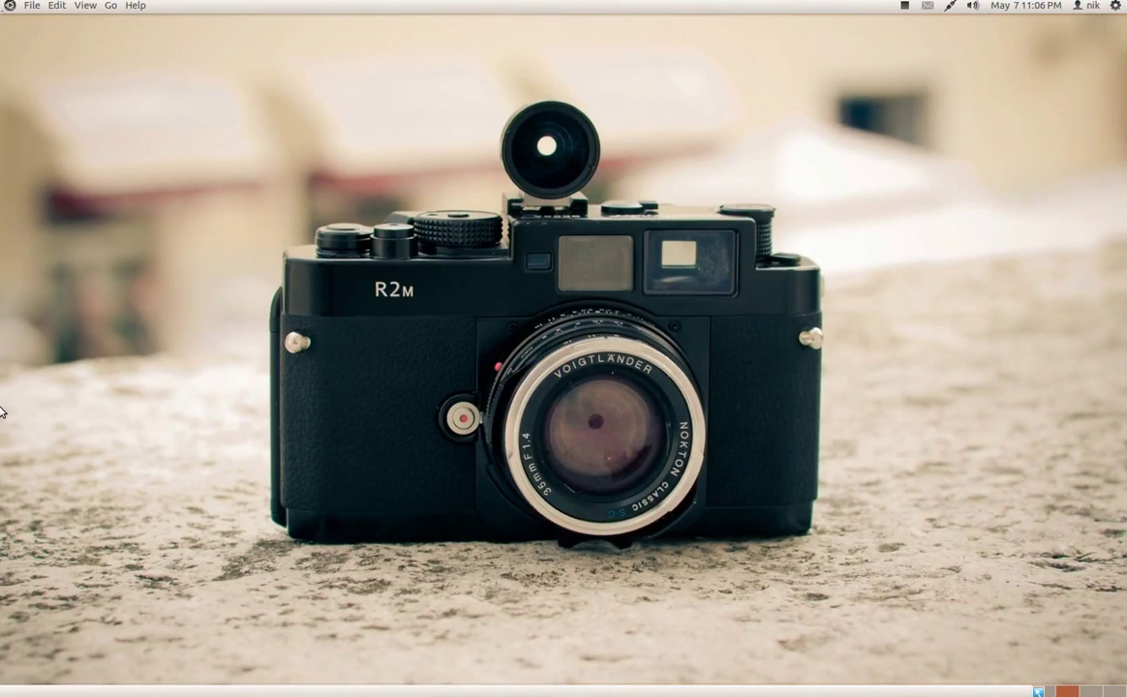
pyautogui.moveTo(2, 412); pyautogui.dragTo(4, 411)
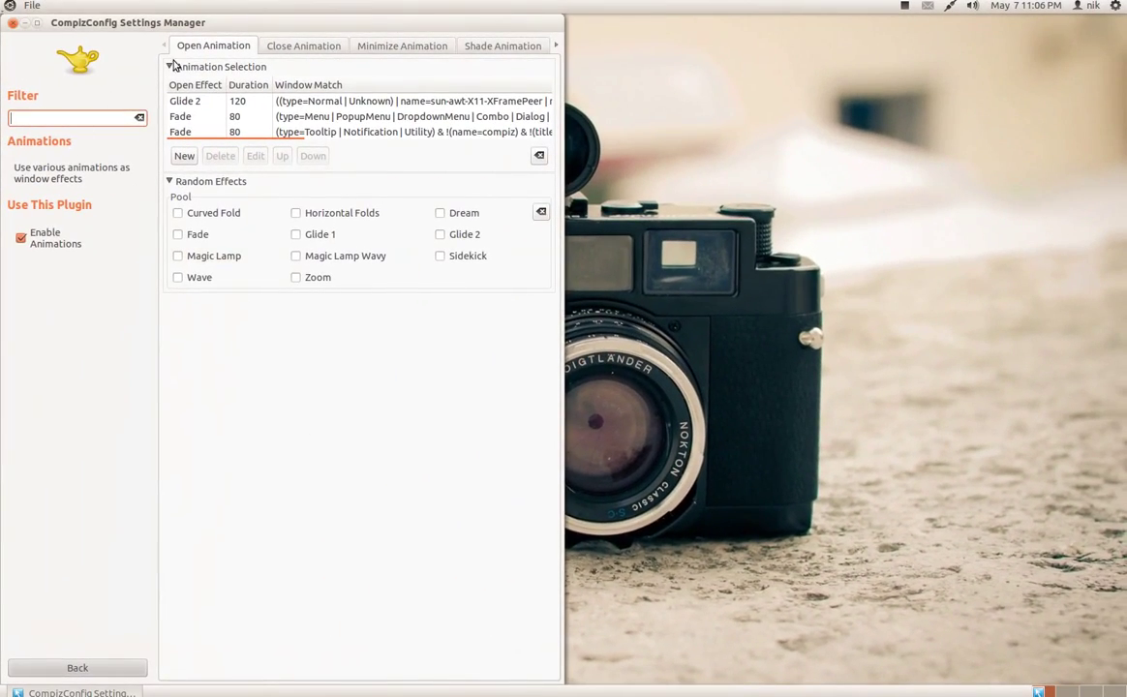
pyautogui.moveTo(217, 32); pyautogui.dragTo(472, 87)
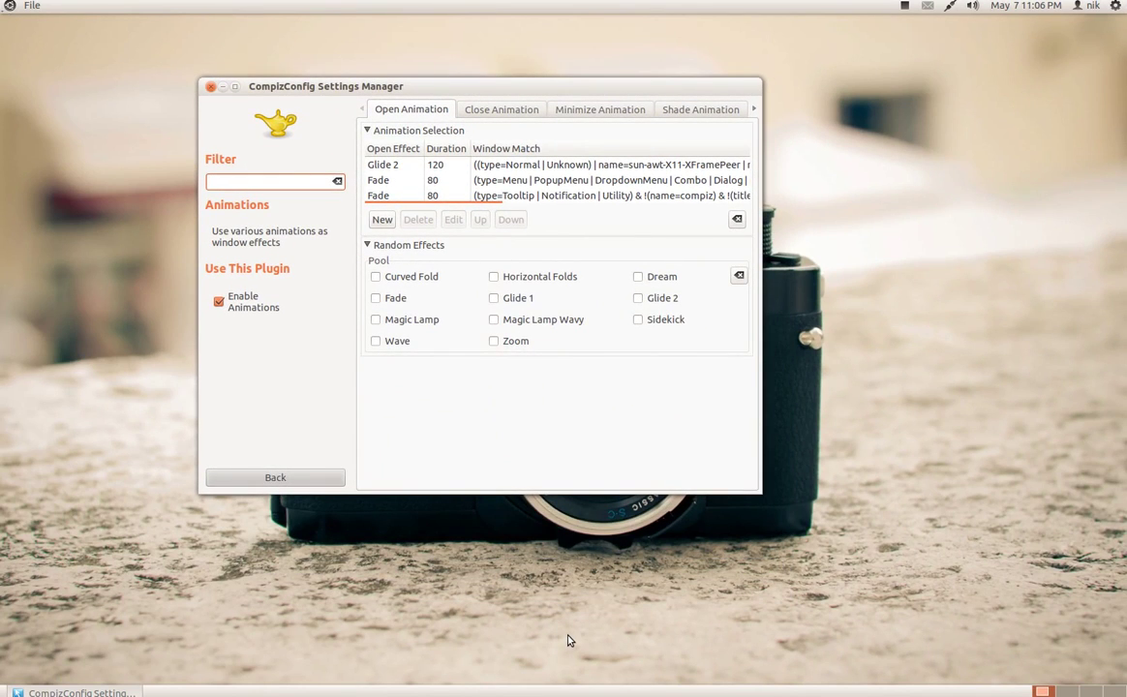
# Step: Rotate the desktop cube through the workspaces and minimize the settings window
pyautogui.hotkey('ctrl', 'alt', 'Right')
pyautogui.click(210, 86)
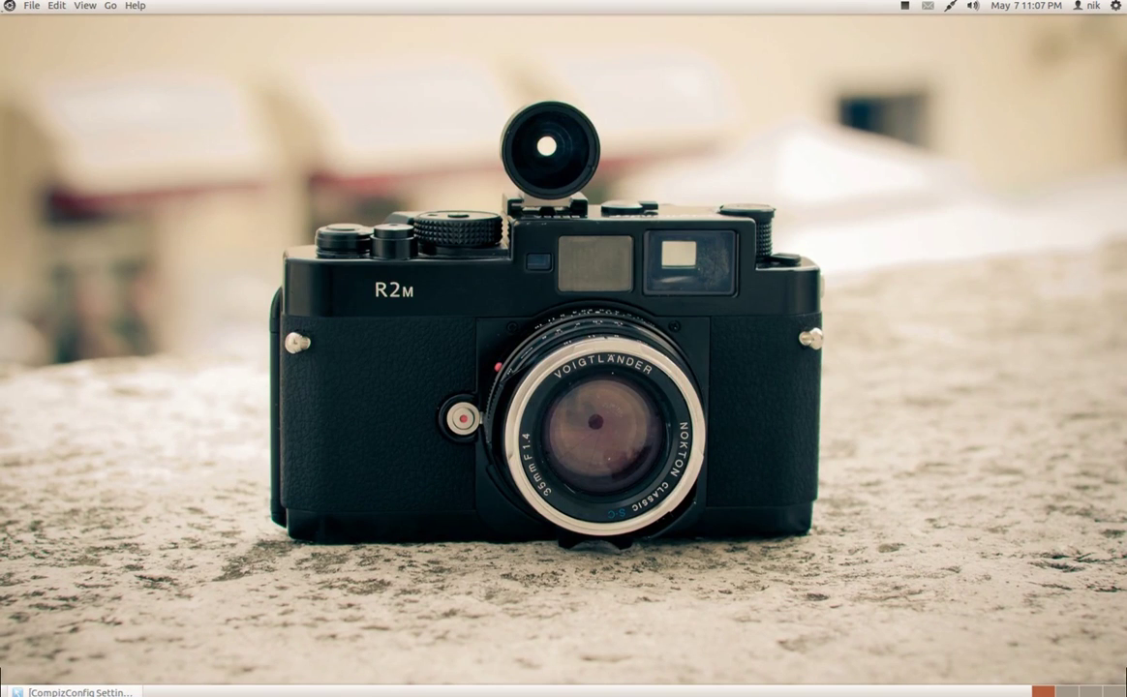
pyautogui.hotkey('ctrl', 'alt', 'Left')
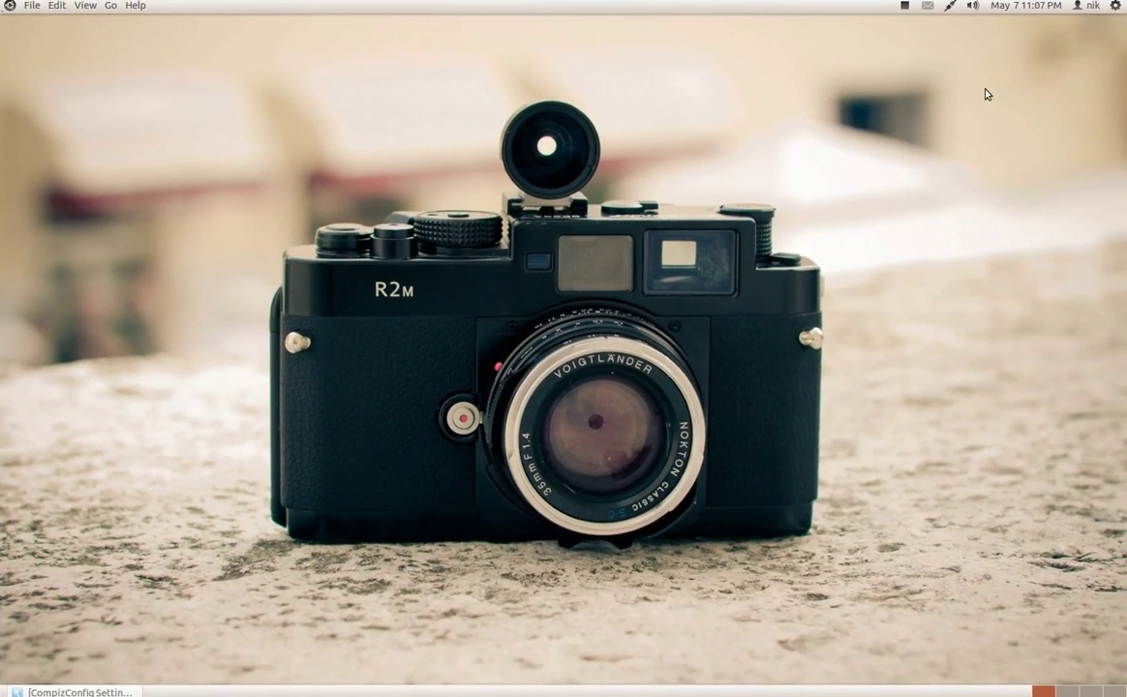
# Step: Look through the sound controls, the calendar and the other indicators of the top panel
pyautogui.click(973, 6)
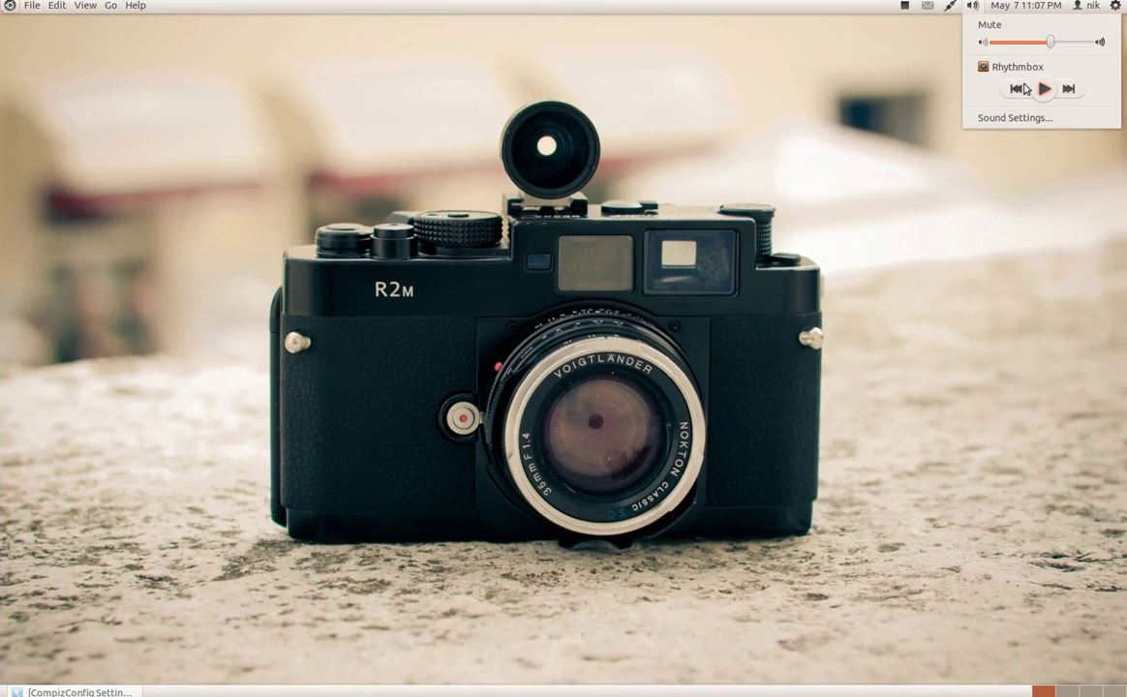
pyautogui.click(1026, 146)
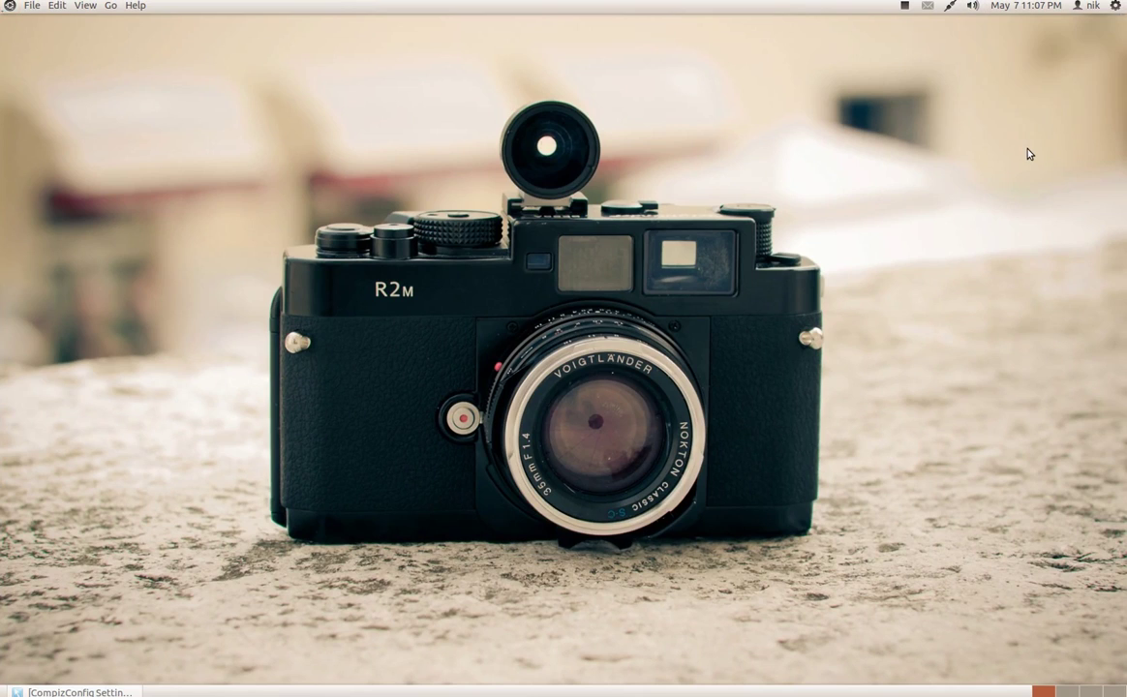
pyautogui.click(927, 6)
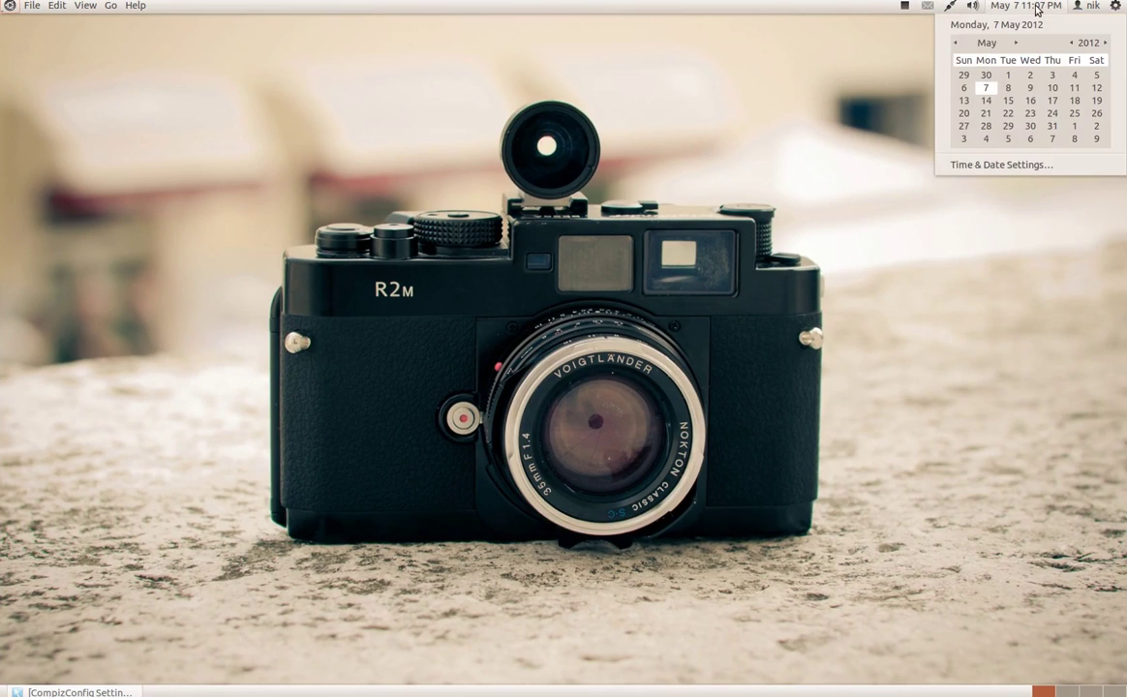
pyautogui.moveTo(1090, 5)
pyautogui.click(691, 182)
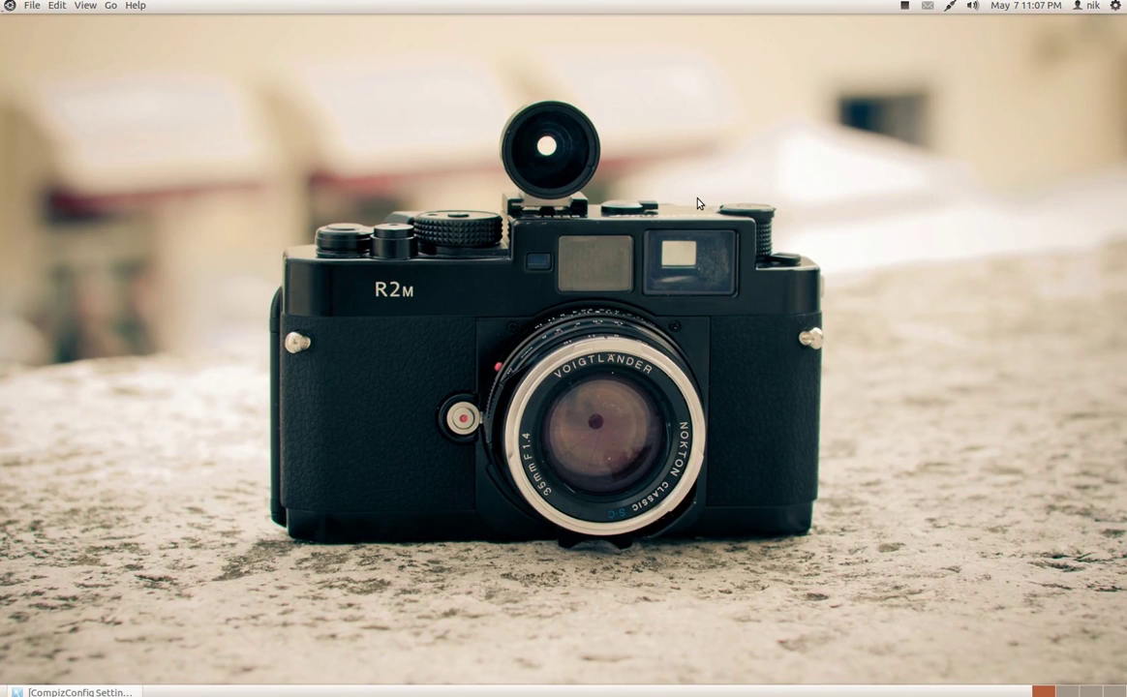
# Step: Restore and move the settings window, rotate the desktop cube to the neighbouring workspace and back, and minimize the window again
pyautogui.click(46, 691)
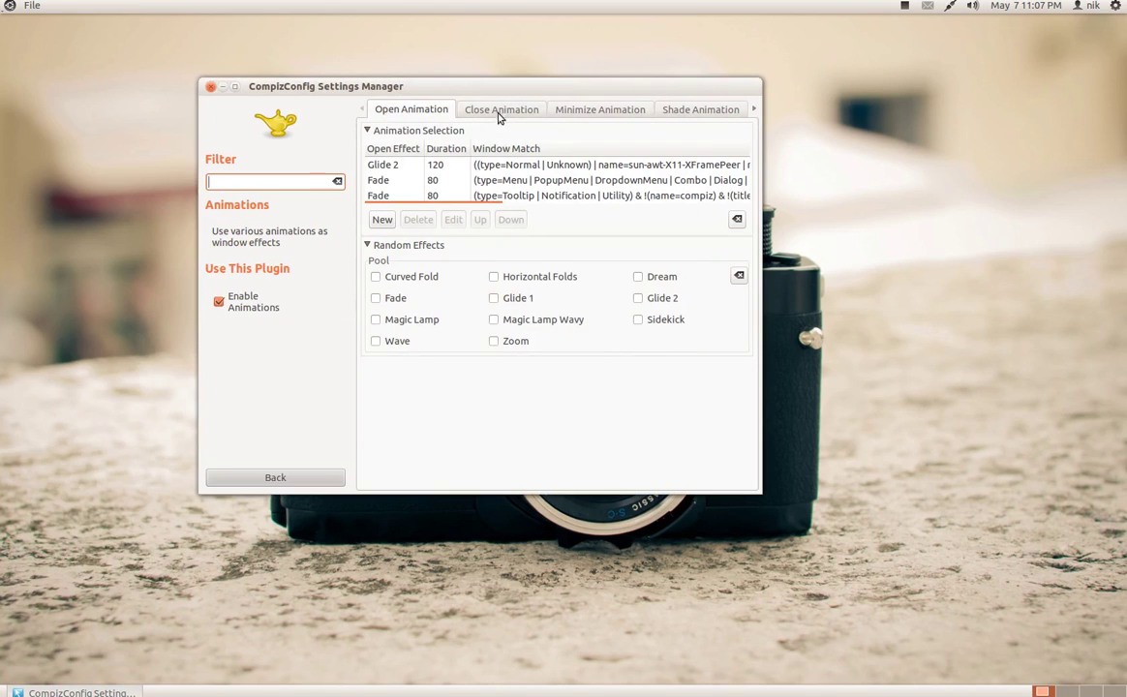
pyautogui.moveTo(498, 86); pyautogui.dragTo(578, 139)
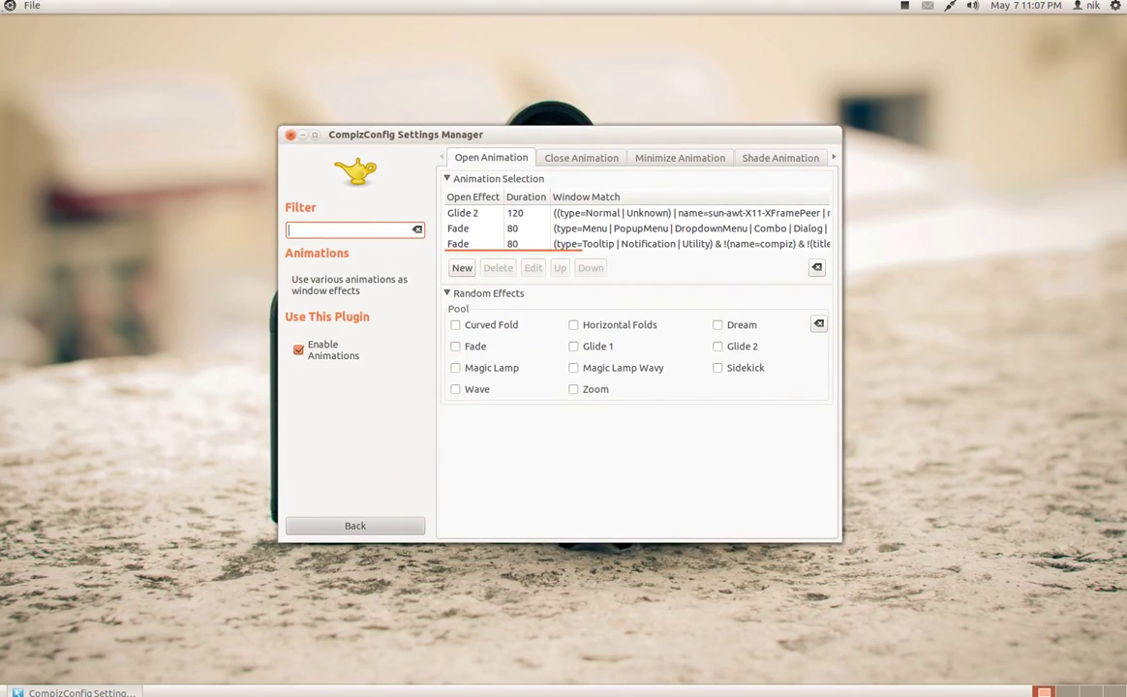
pyautogui.hotkey('ctrl', 'alt', 'Right')
pyautogui.hotkey('ctrl', 'alt', 'Left')
pyautogui.click(303, 135)
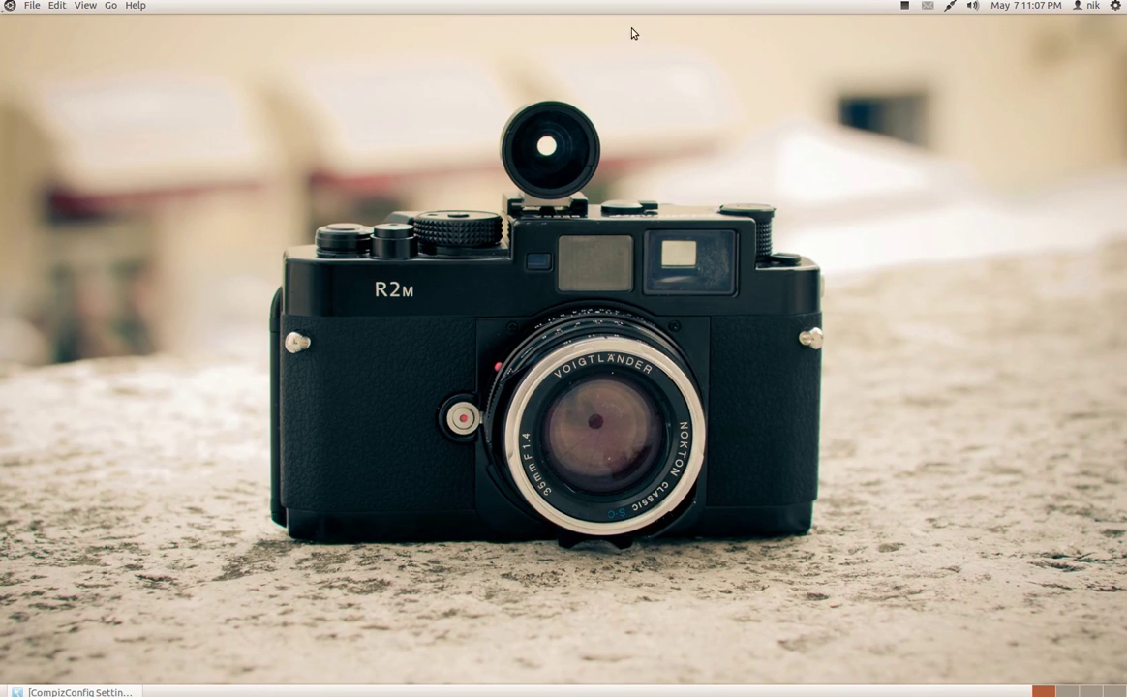
pyautogui.click(904, 6)
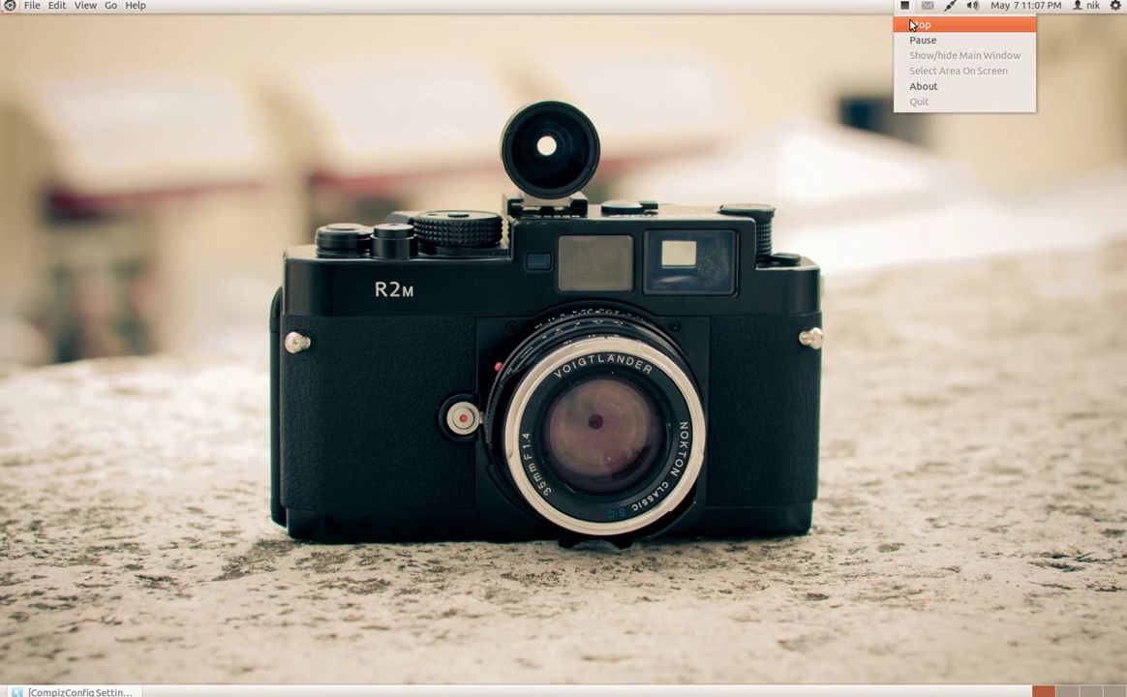